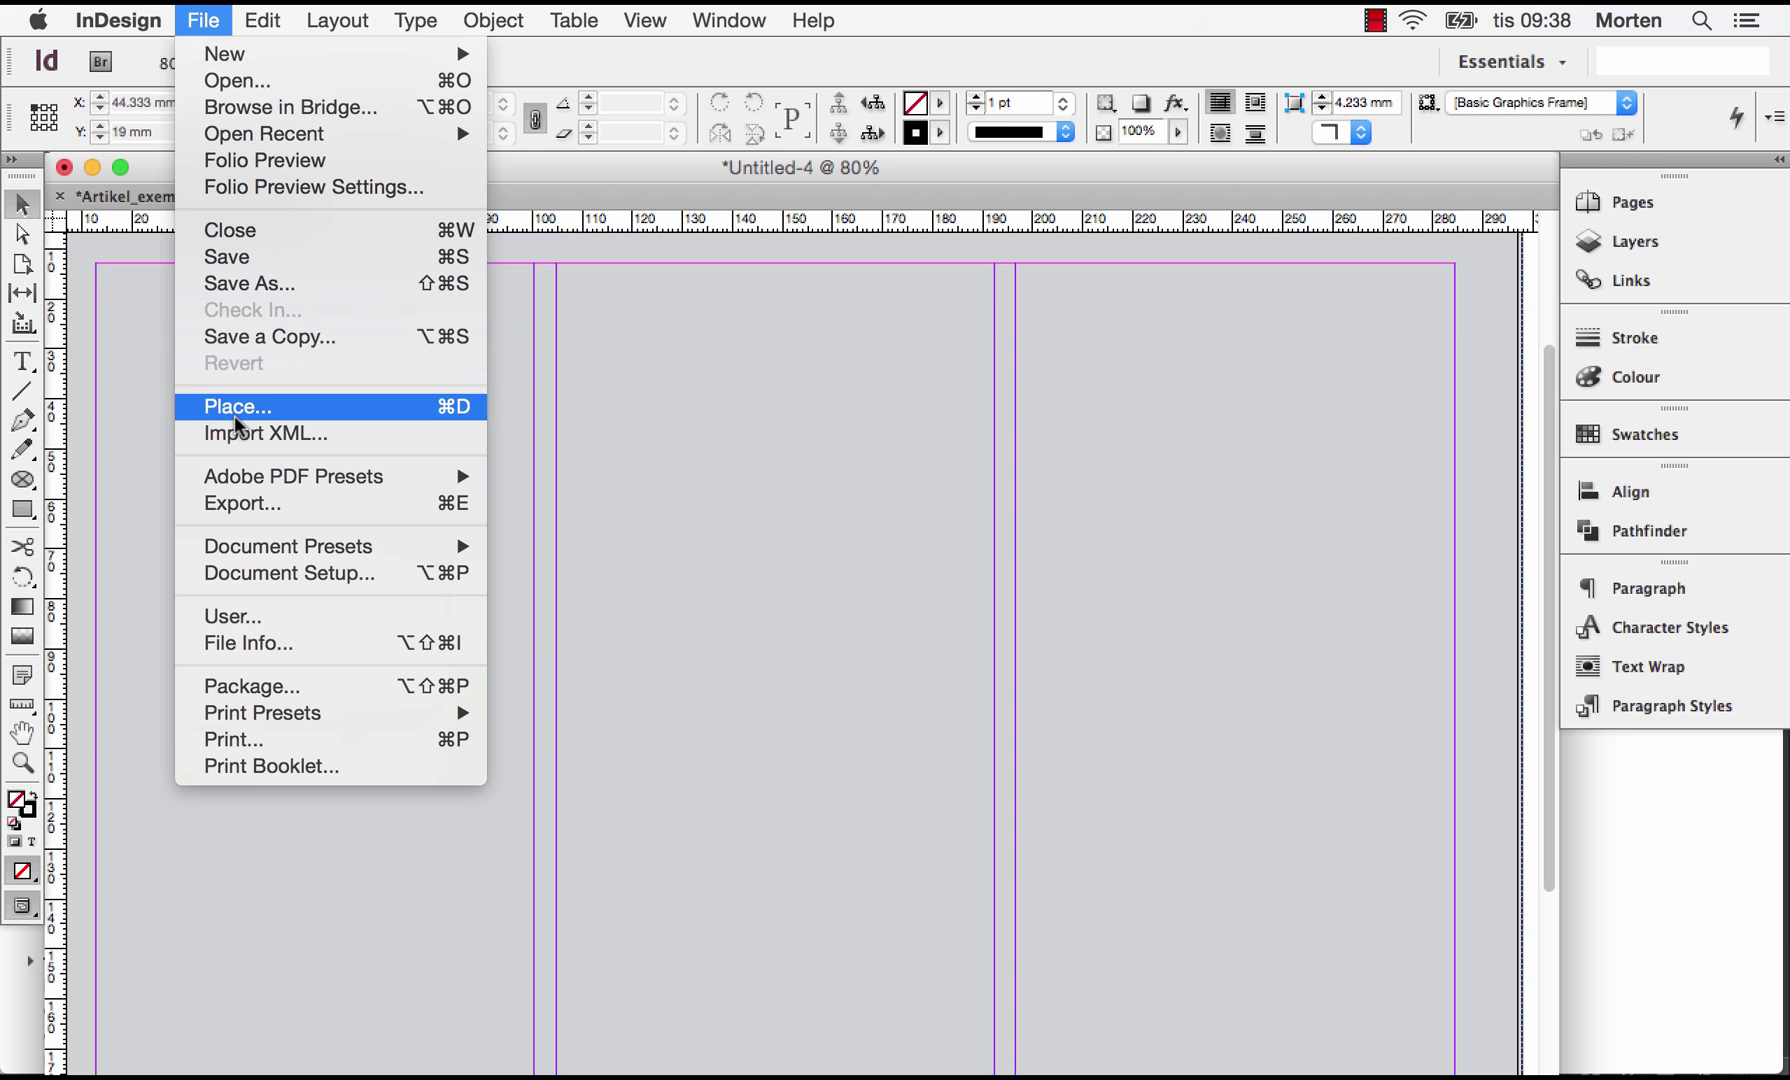
Step: Place Wood.JPG at the upper-left margin corner of the first column
{"action": "left_click", "coordinate": [234, 410]}
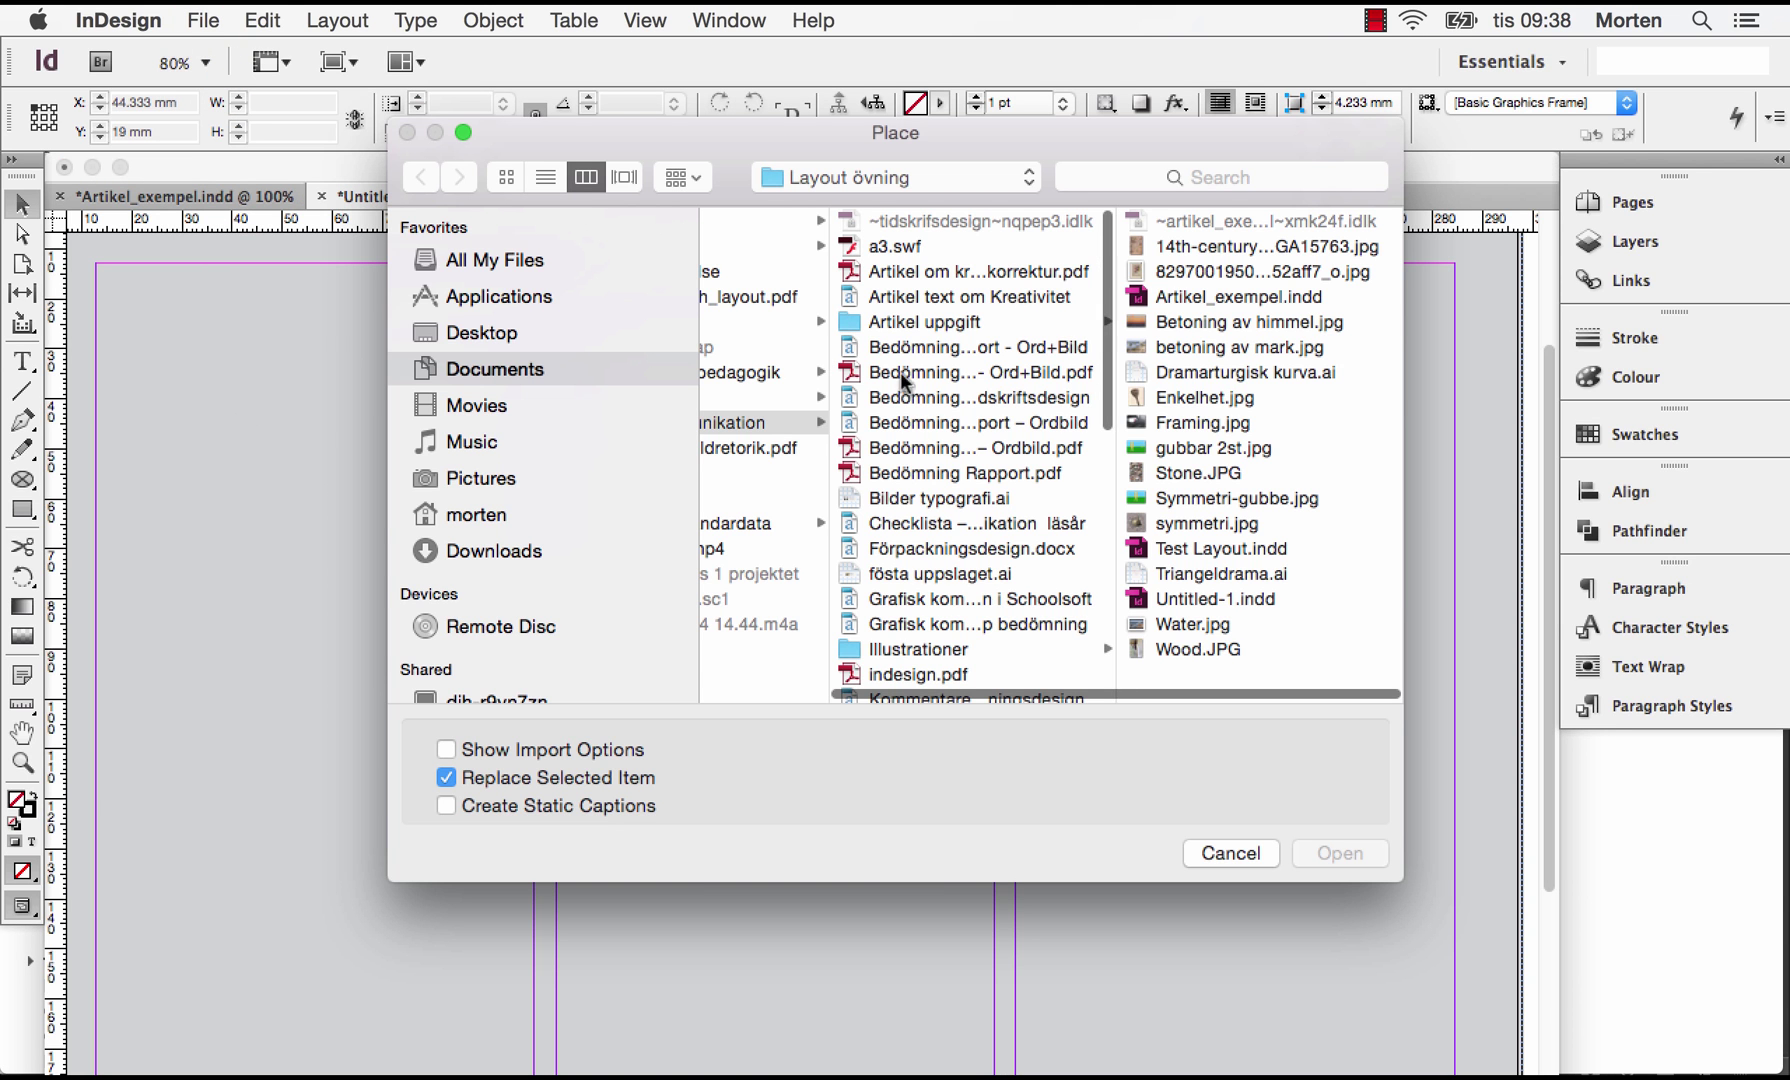
{"action": "left_click", "coordinate": [1195, 649]}
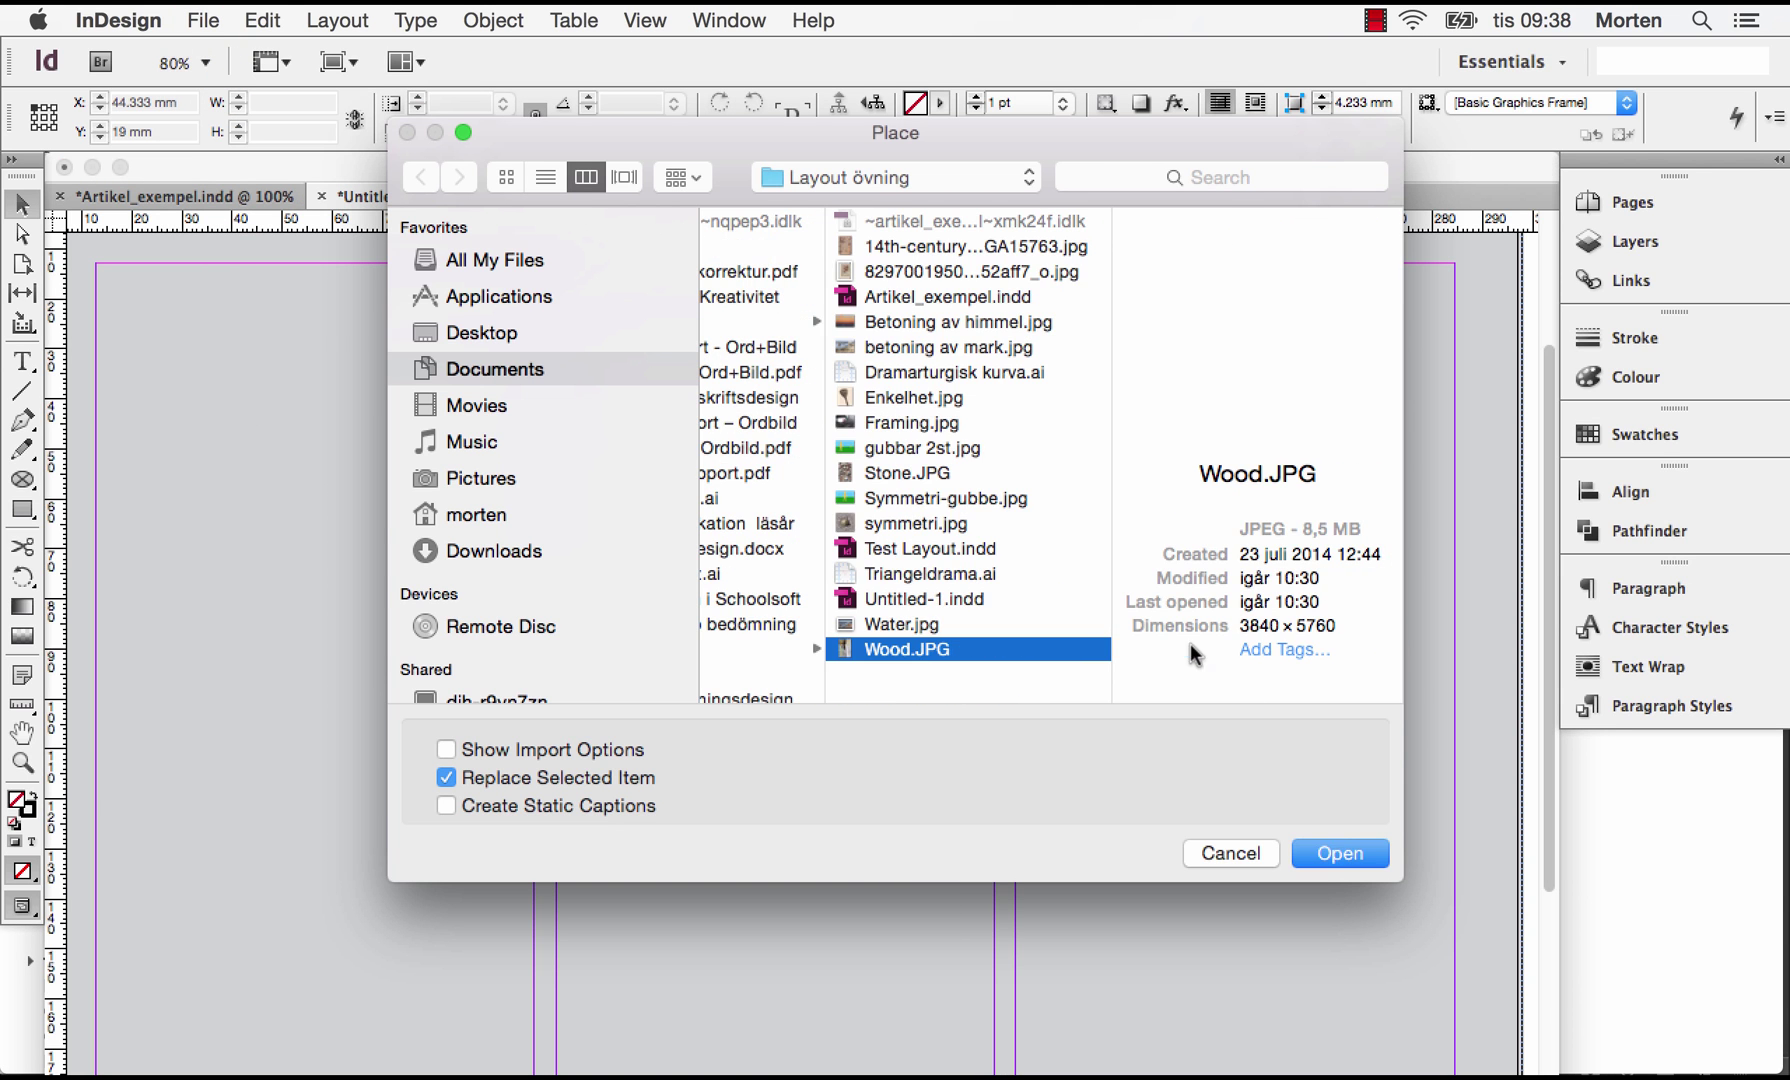
{"action": "left_click", "coordinate": [1340, 853]}
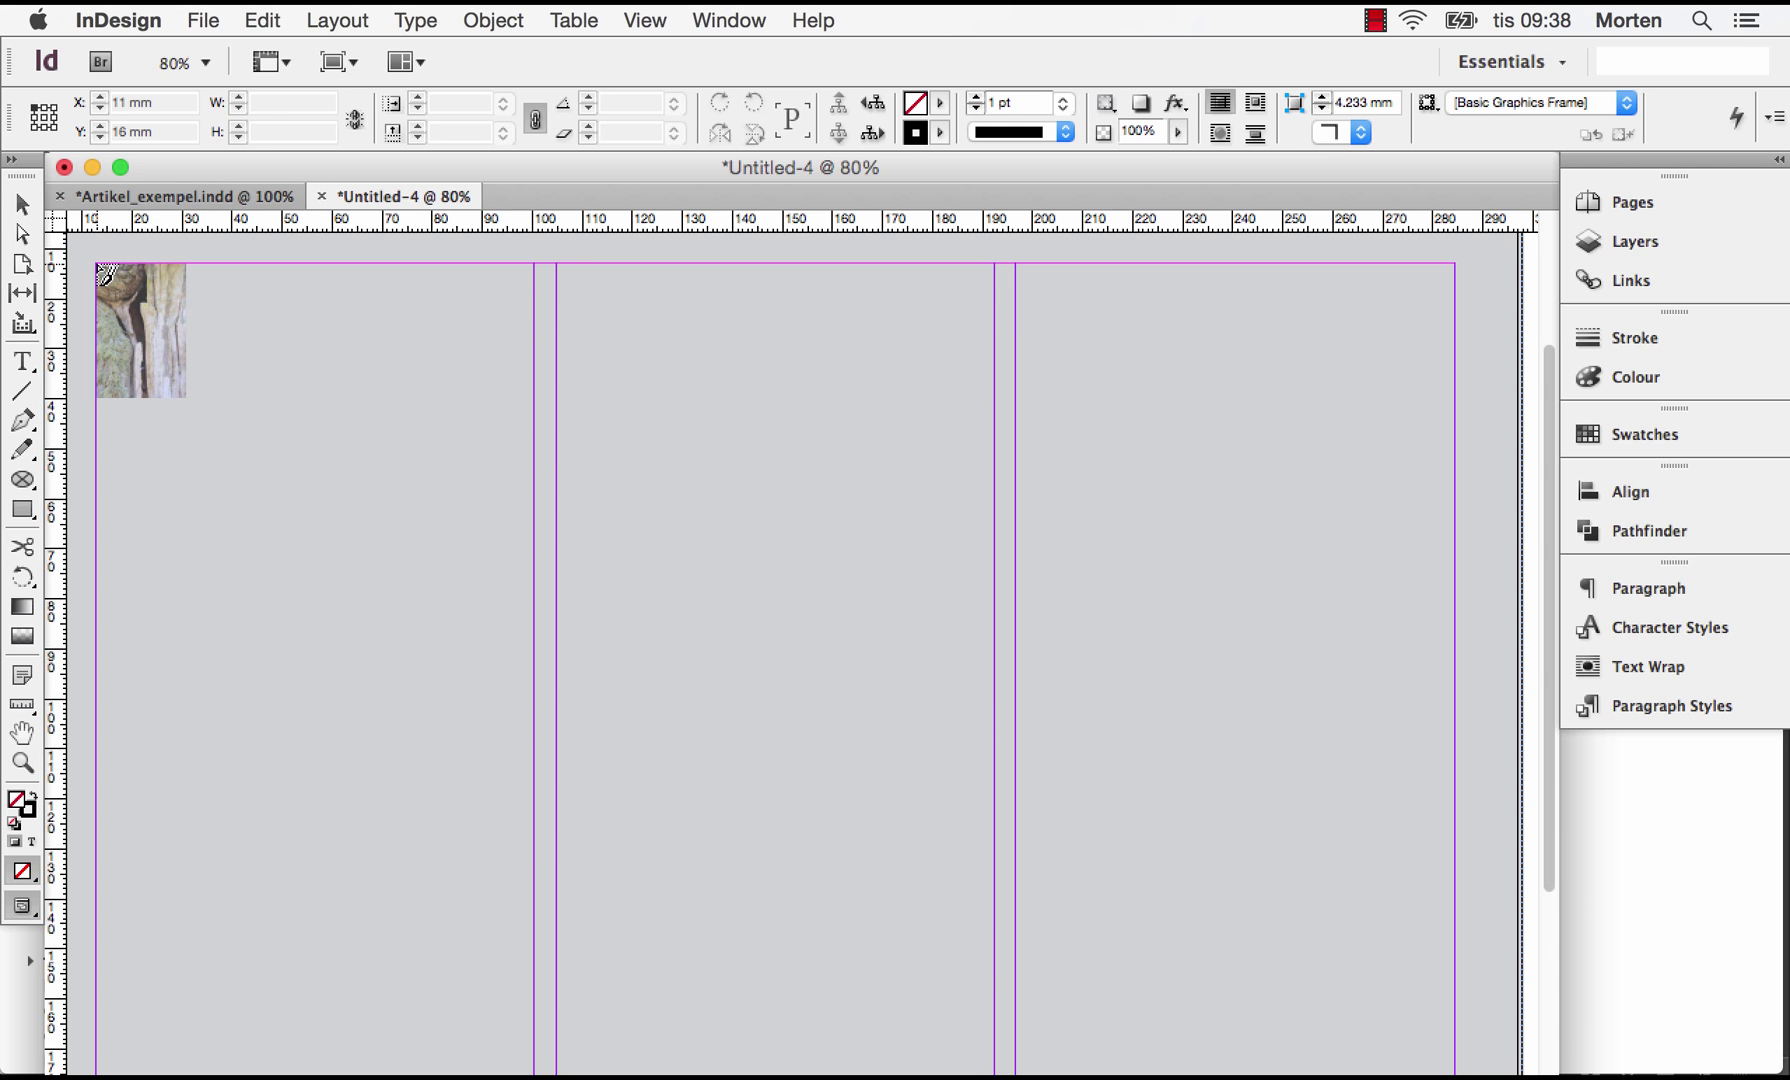
{"action": "left_click", "coordinate": [100, 266]}
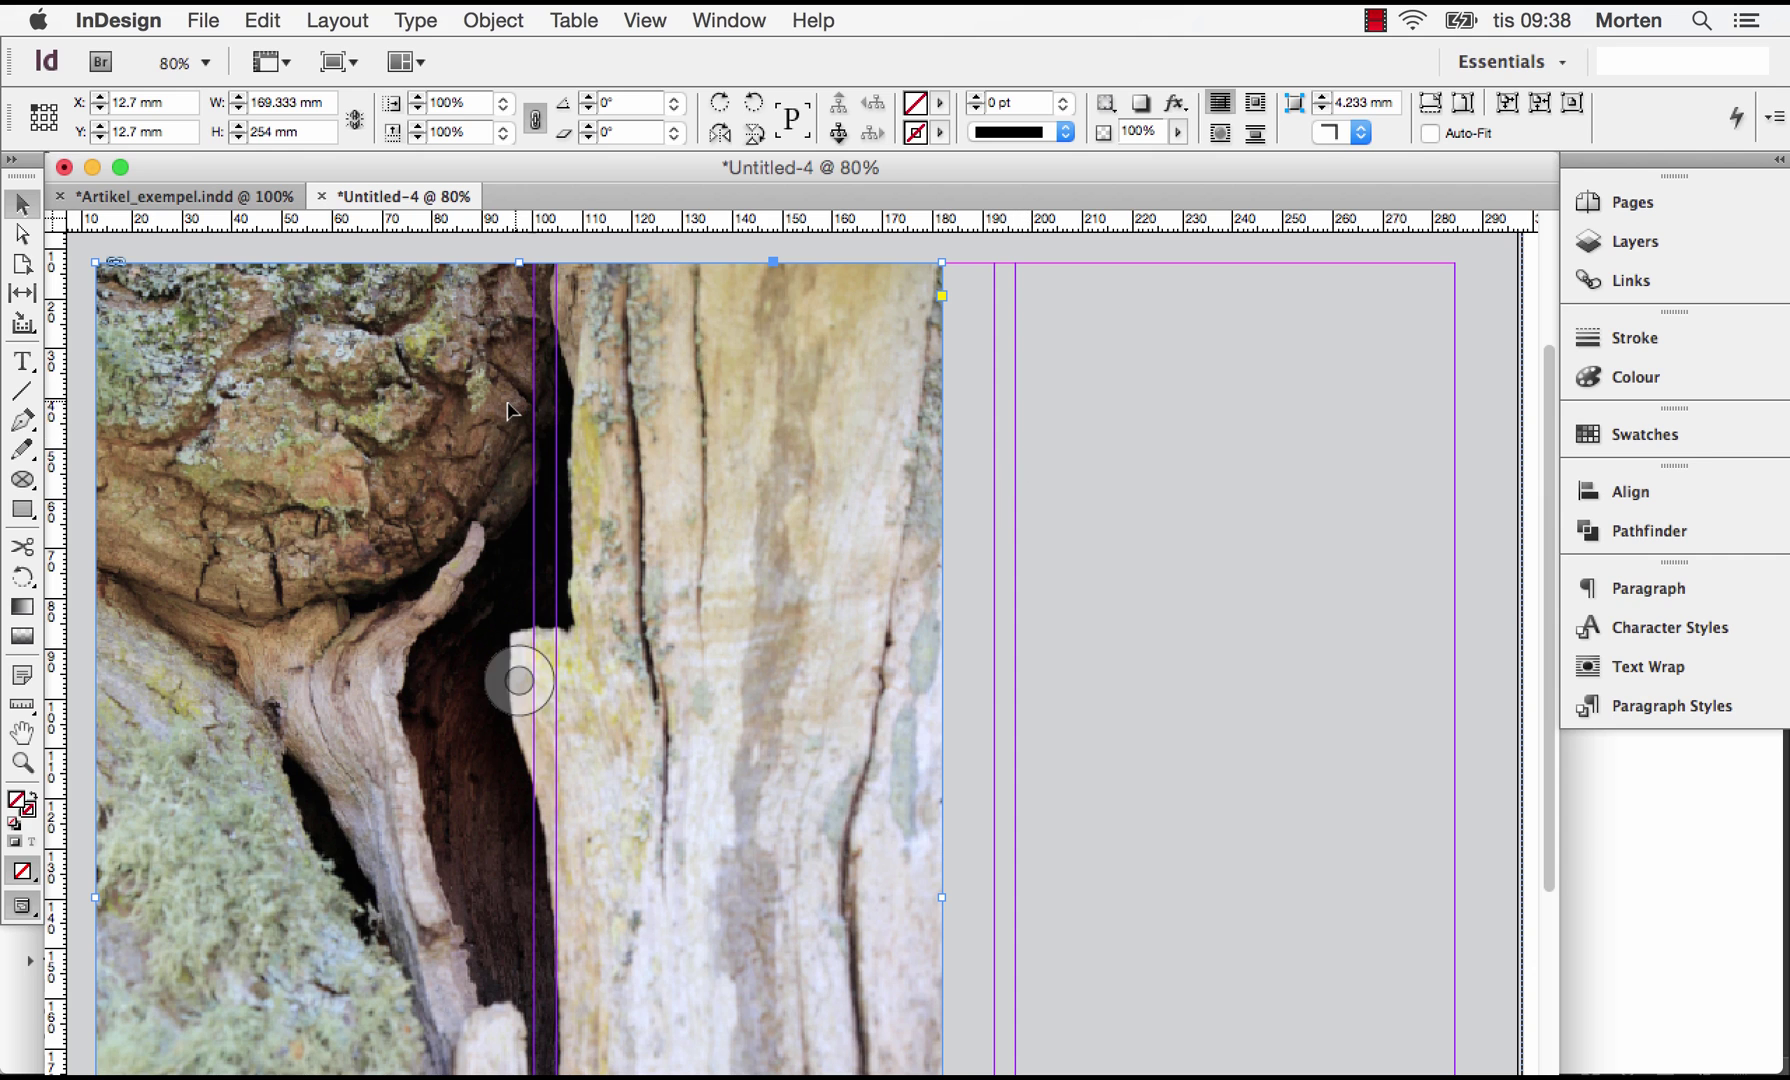
Step: Scale the placed image to 50% and enlarge it in small increments to 87.232 mm wide, spanning the first column
{"action": "left_click", "coordinate": [505, 113]}
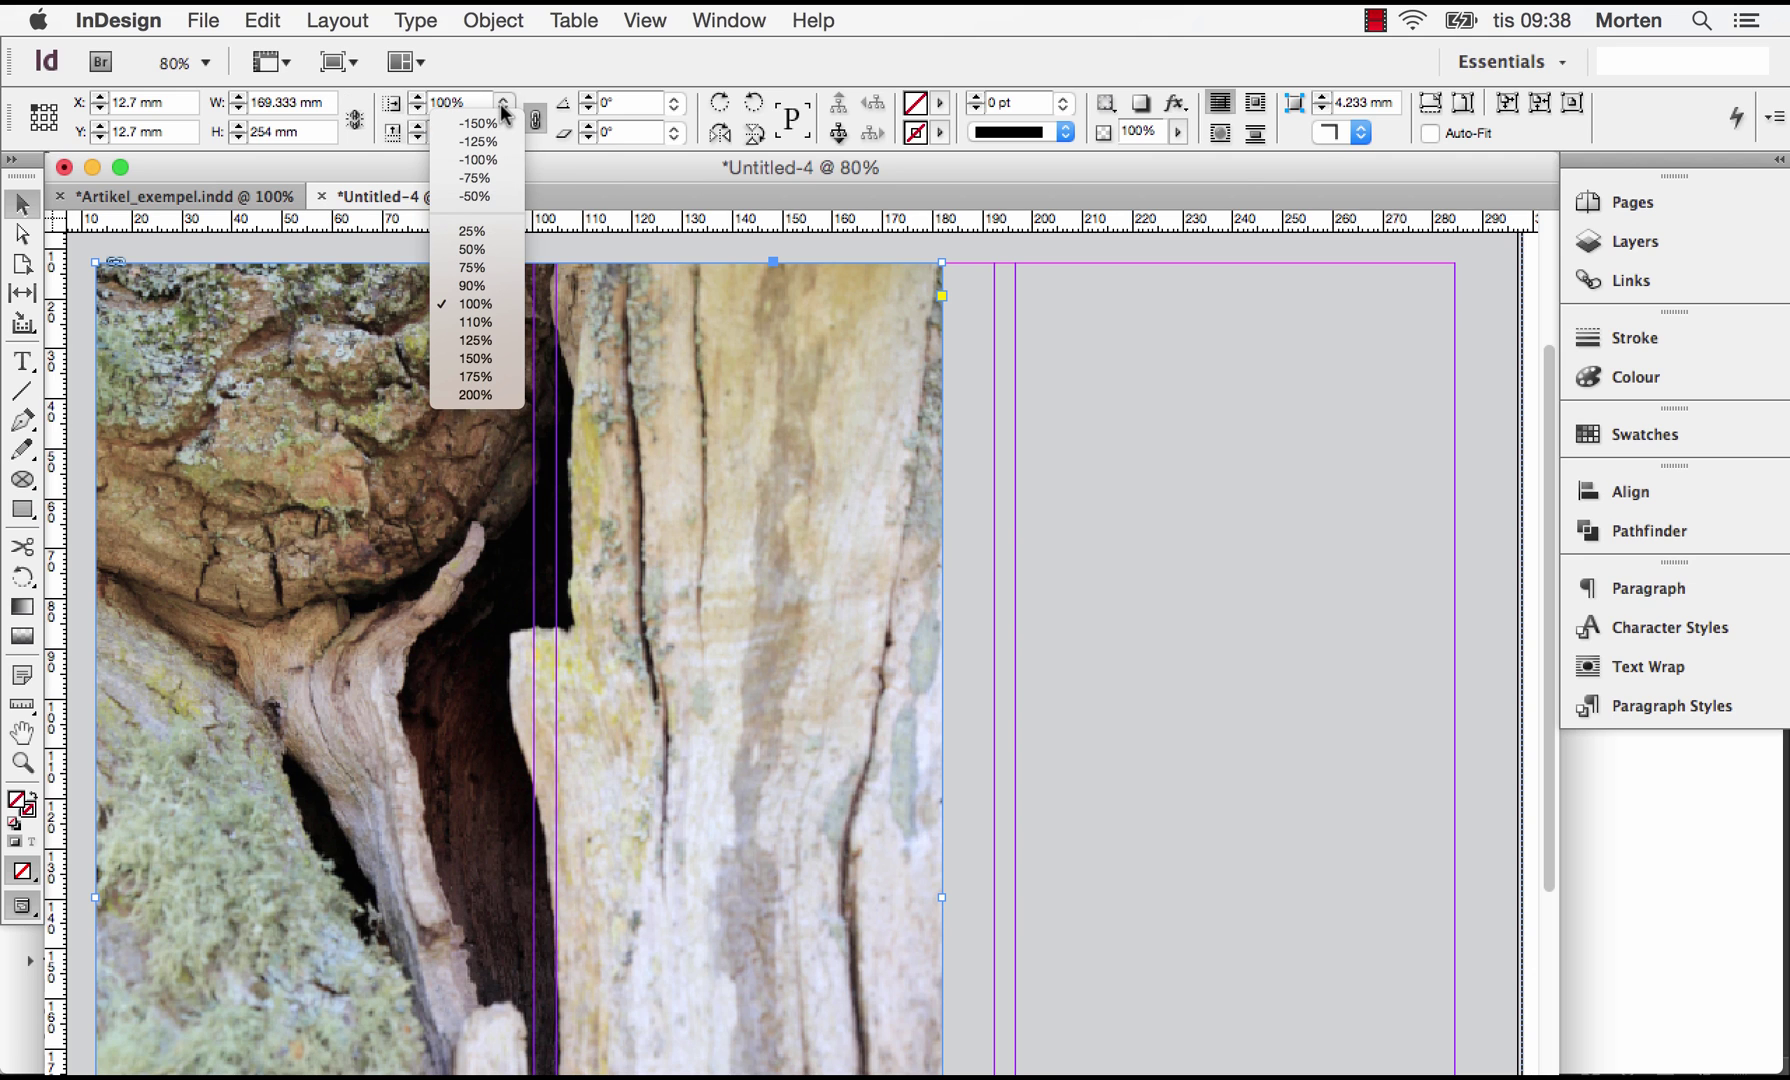
{"action": "left_click", "coordinate": [477, 249]}
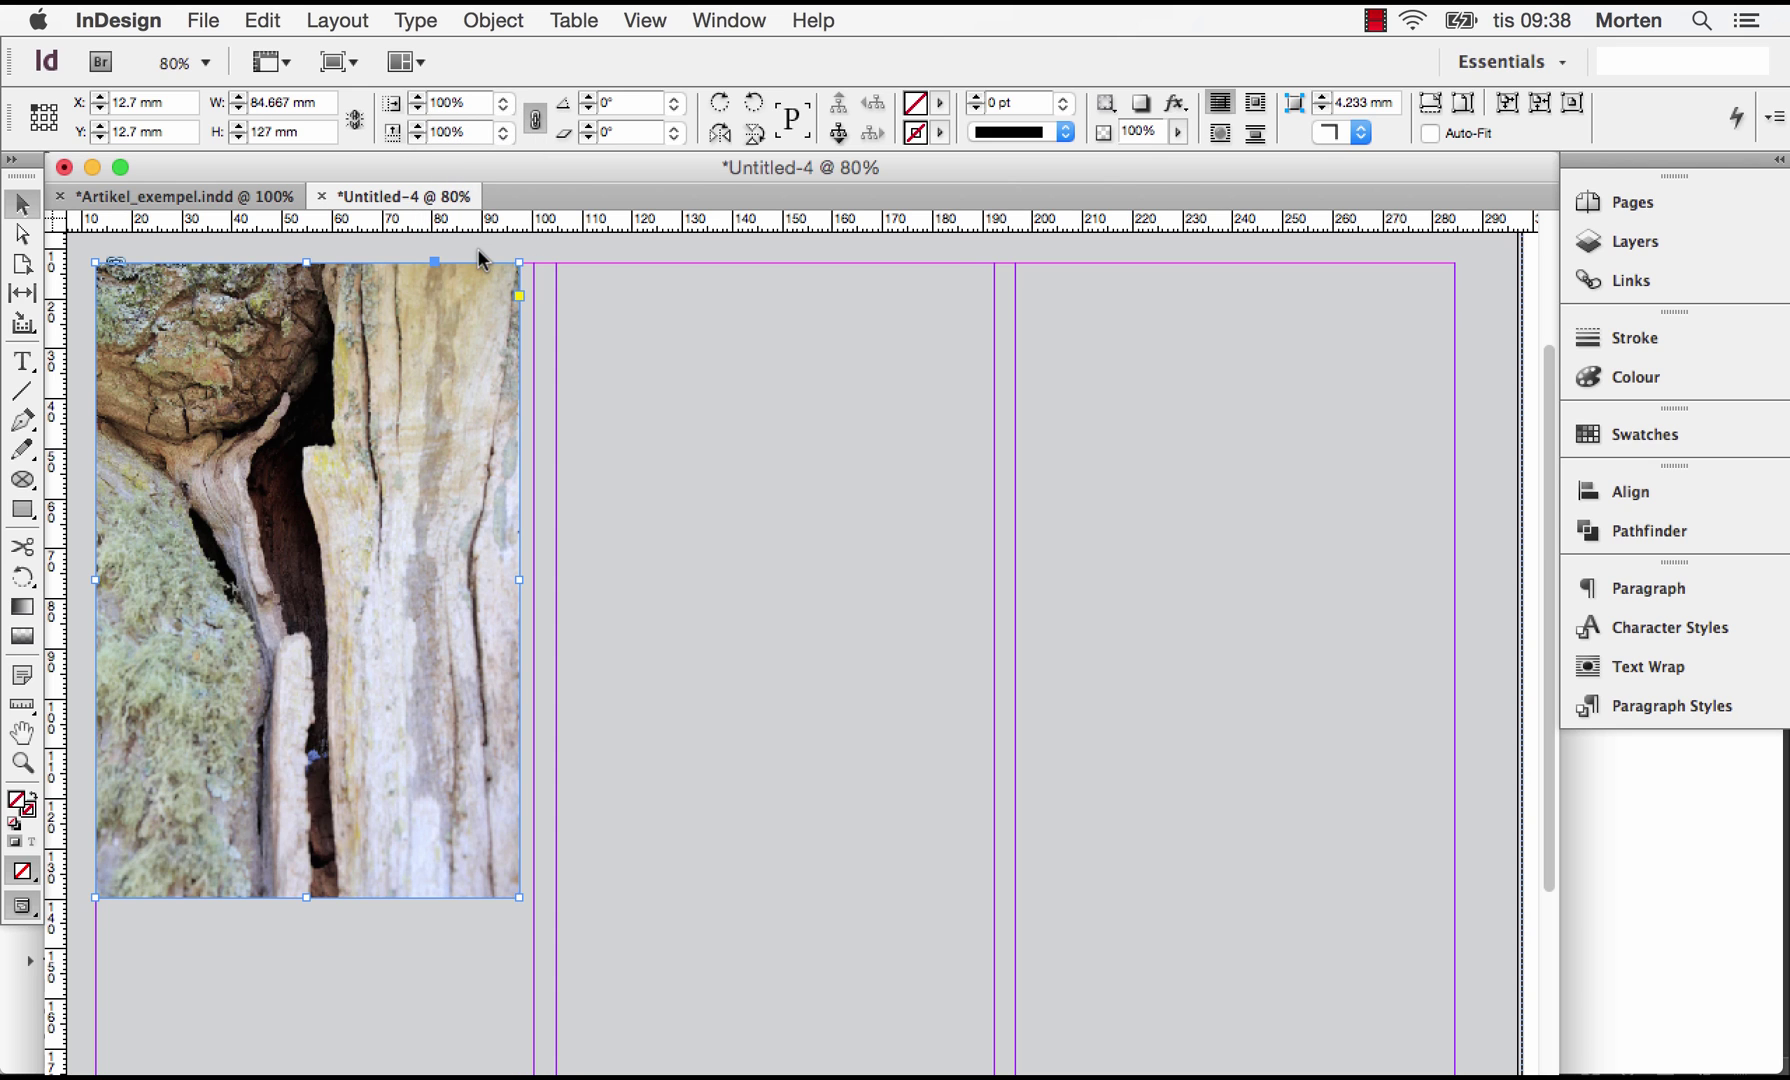
{"action": "left_click", "coordinate": [418, 100]}
{"action": "left_click", "coordinate": [418, 100]}
{"action": "left_click", "coordinate": [418, 100]}
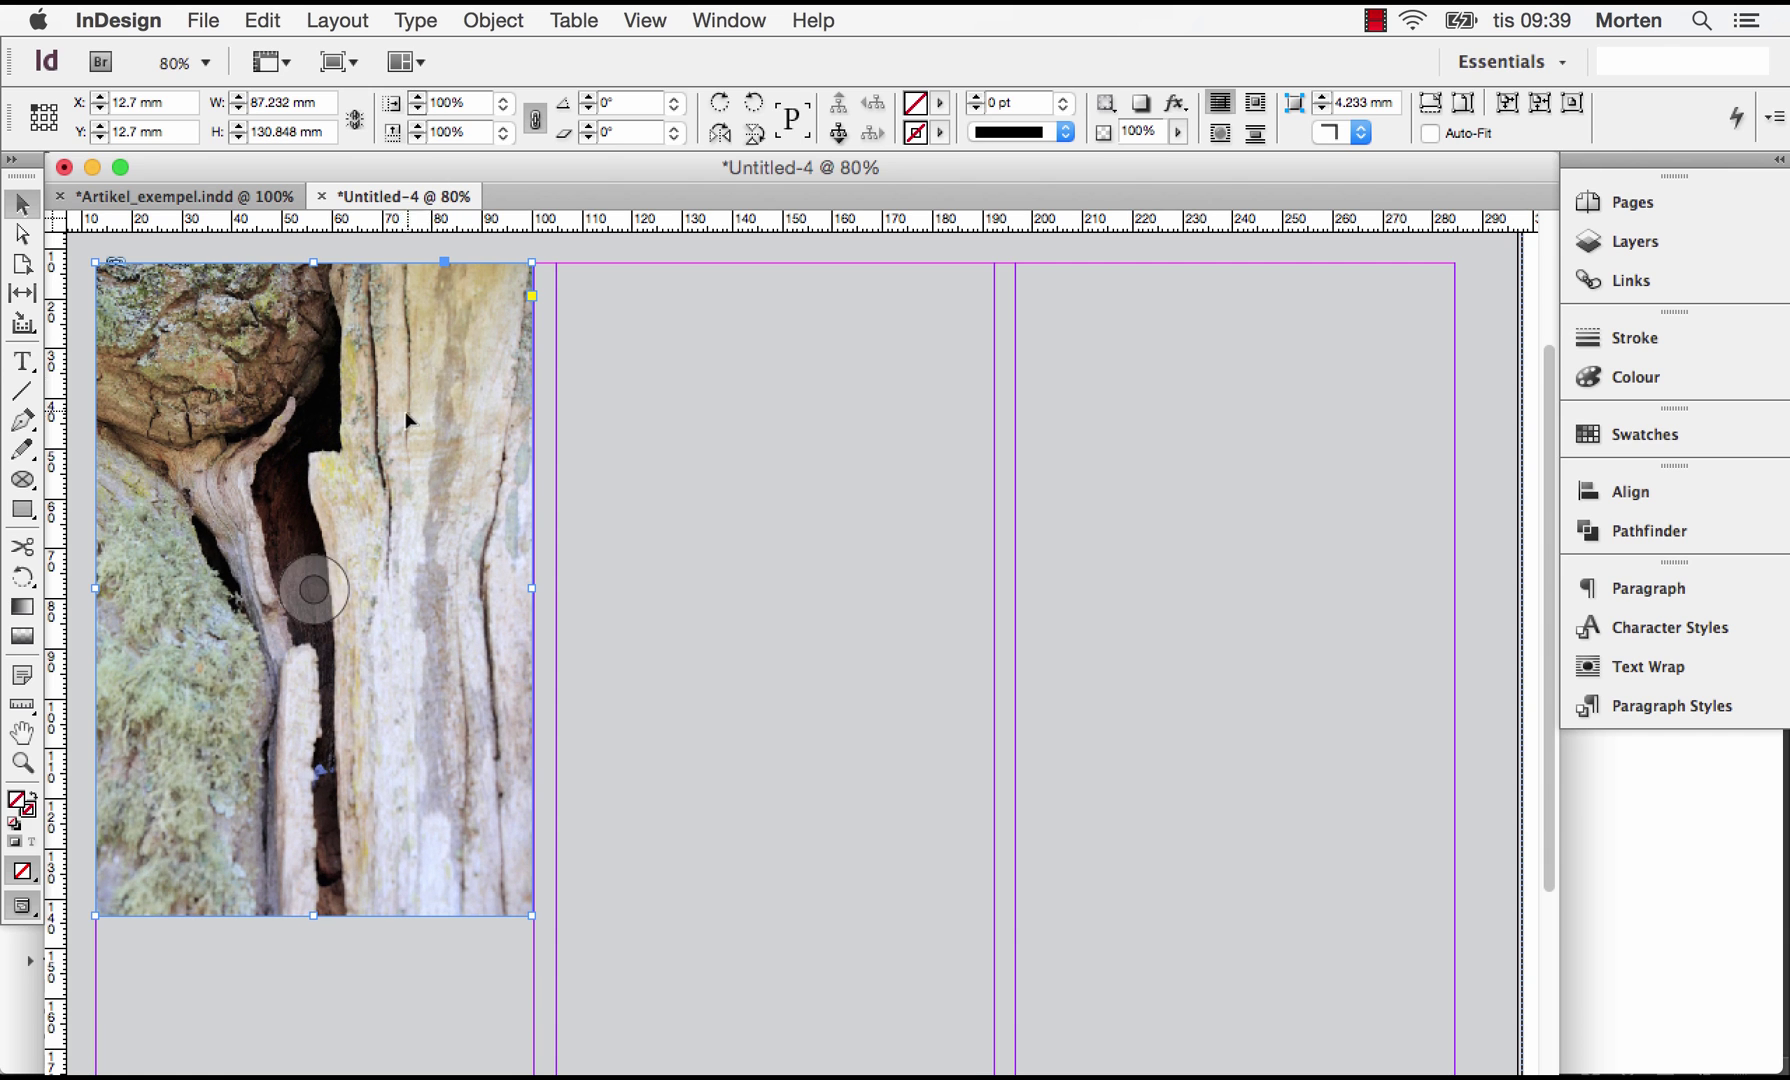
Step: Shrink only the image content inside the first column's frame to about 69.5 × 104.3 mm, keeping the frame size
{"action": "double_click", "coordinate": [463, 572]}
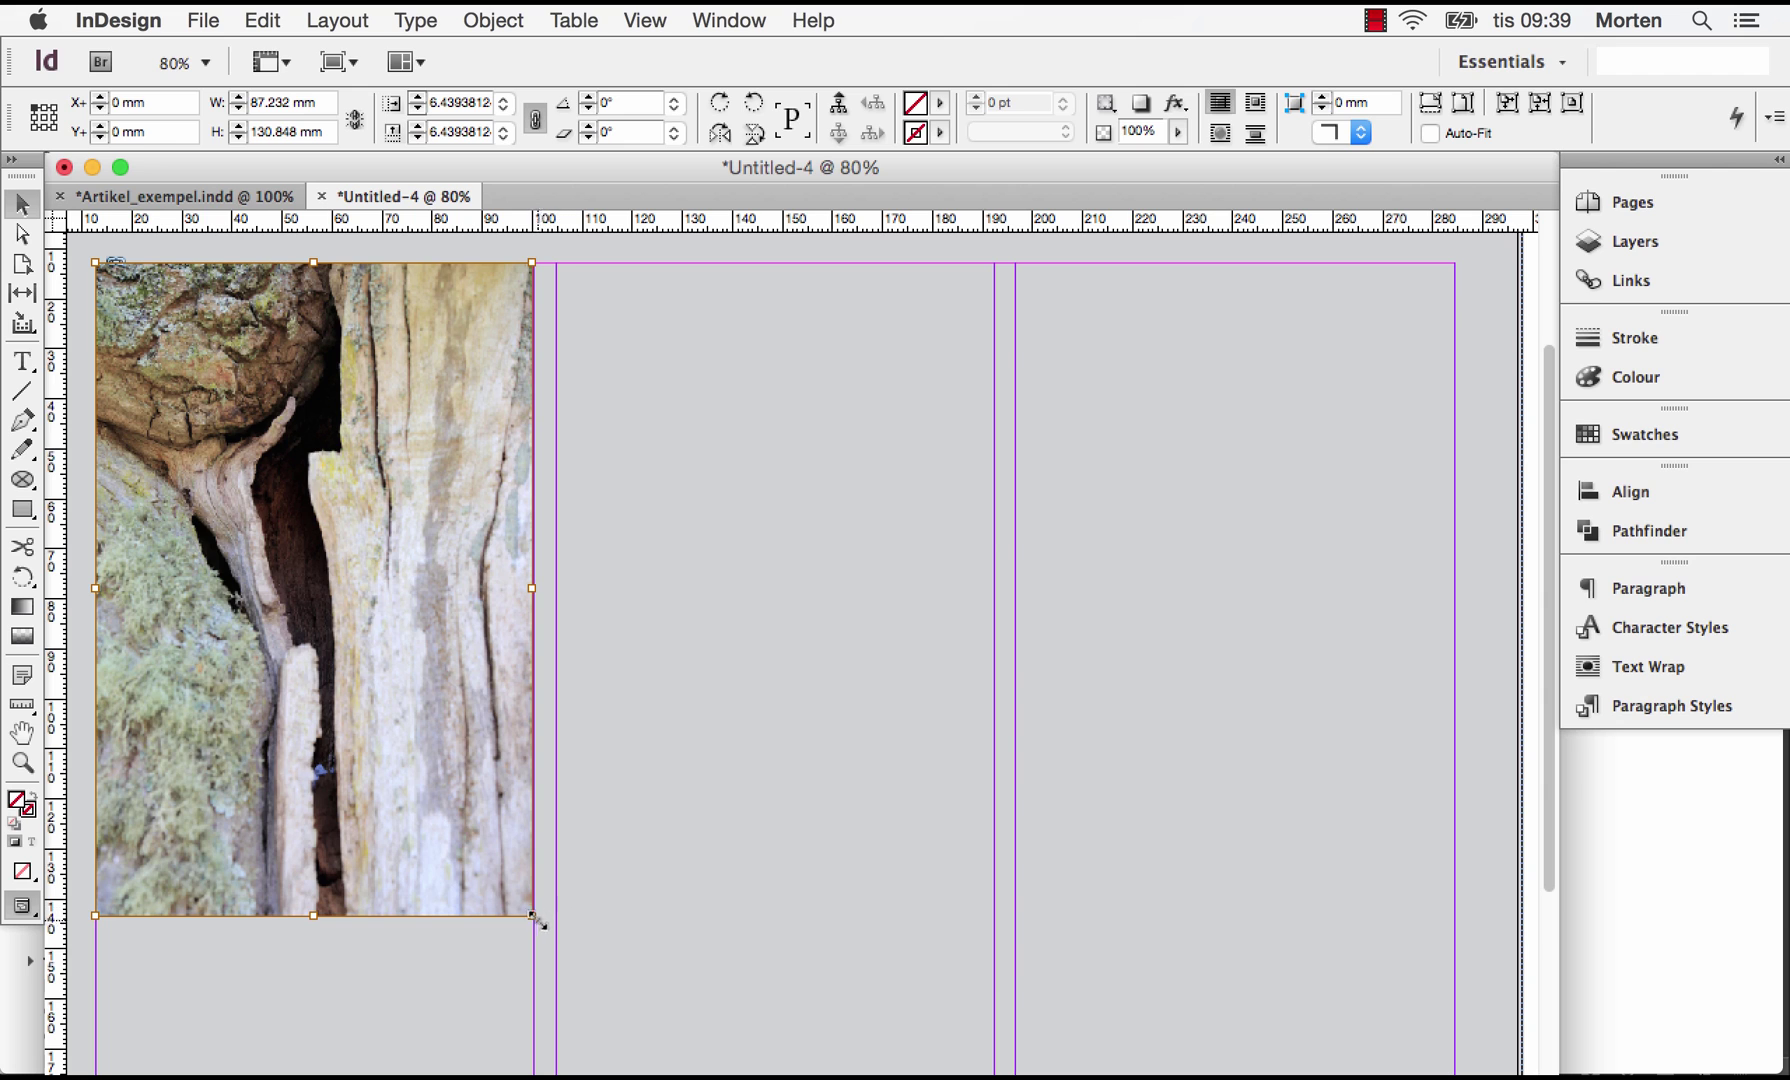
{"action": "left_click", "coordinate": [408, 862]}
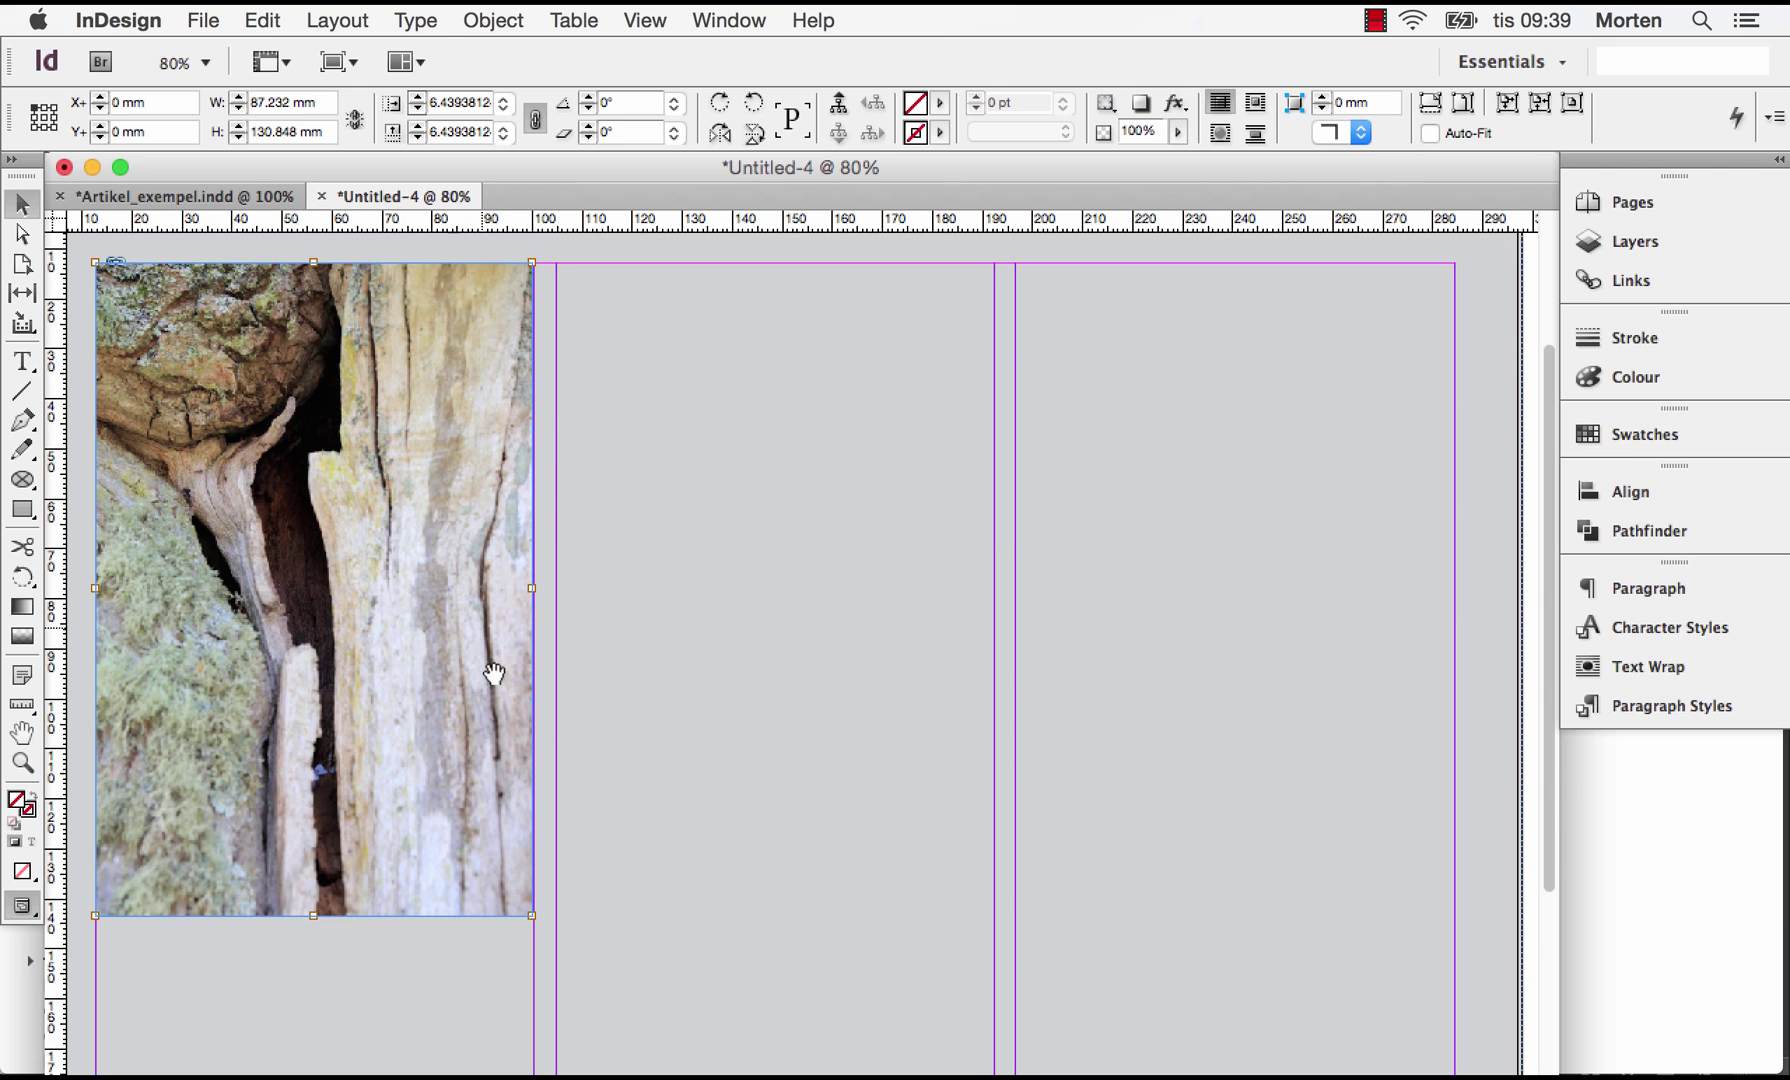
{"action": "double_click", "coordinate": [530, 914]}
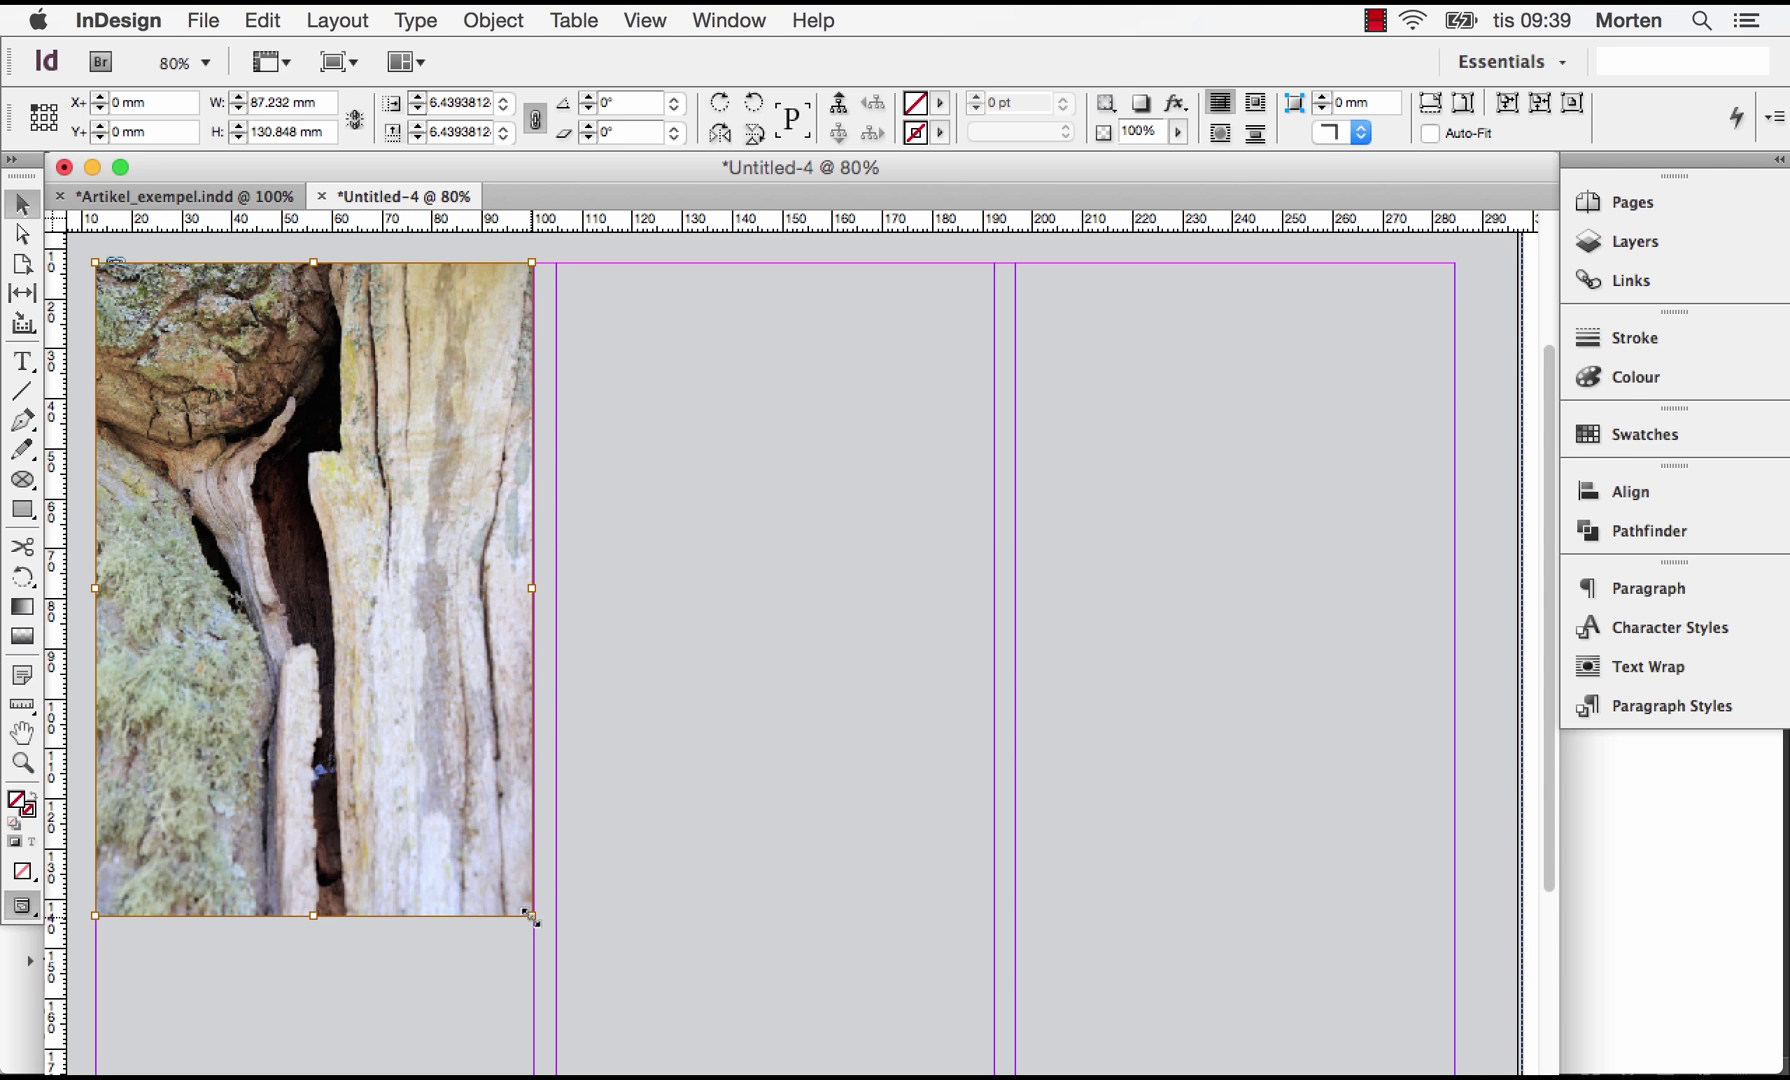
{"action": "left_click_drag", "start_coordinate": [531, 915], "coordinate": [404, 783]}
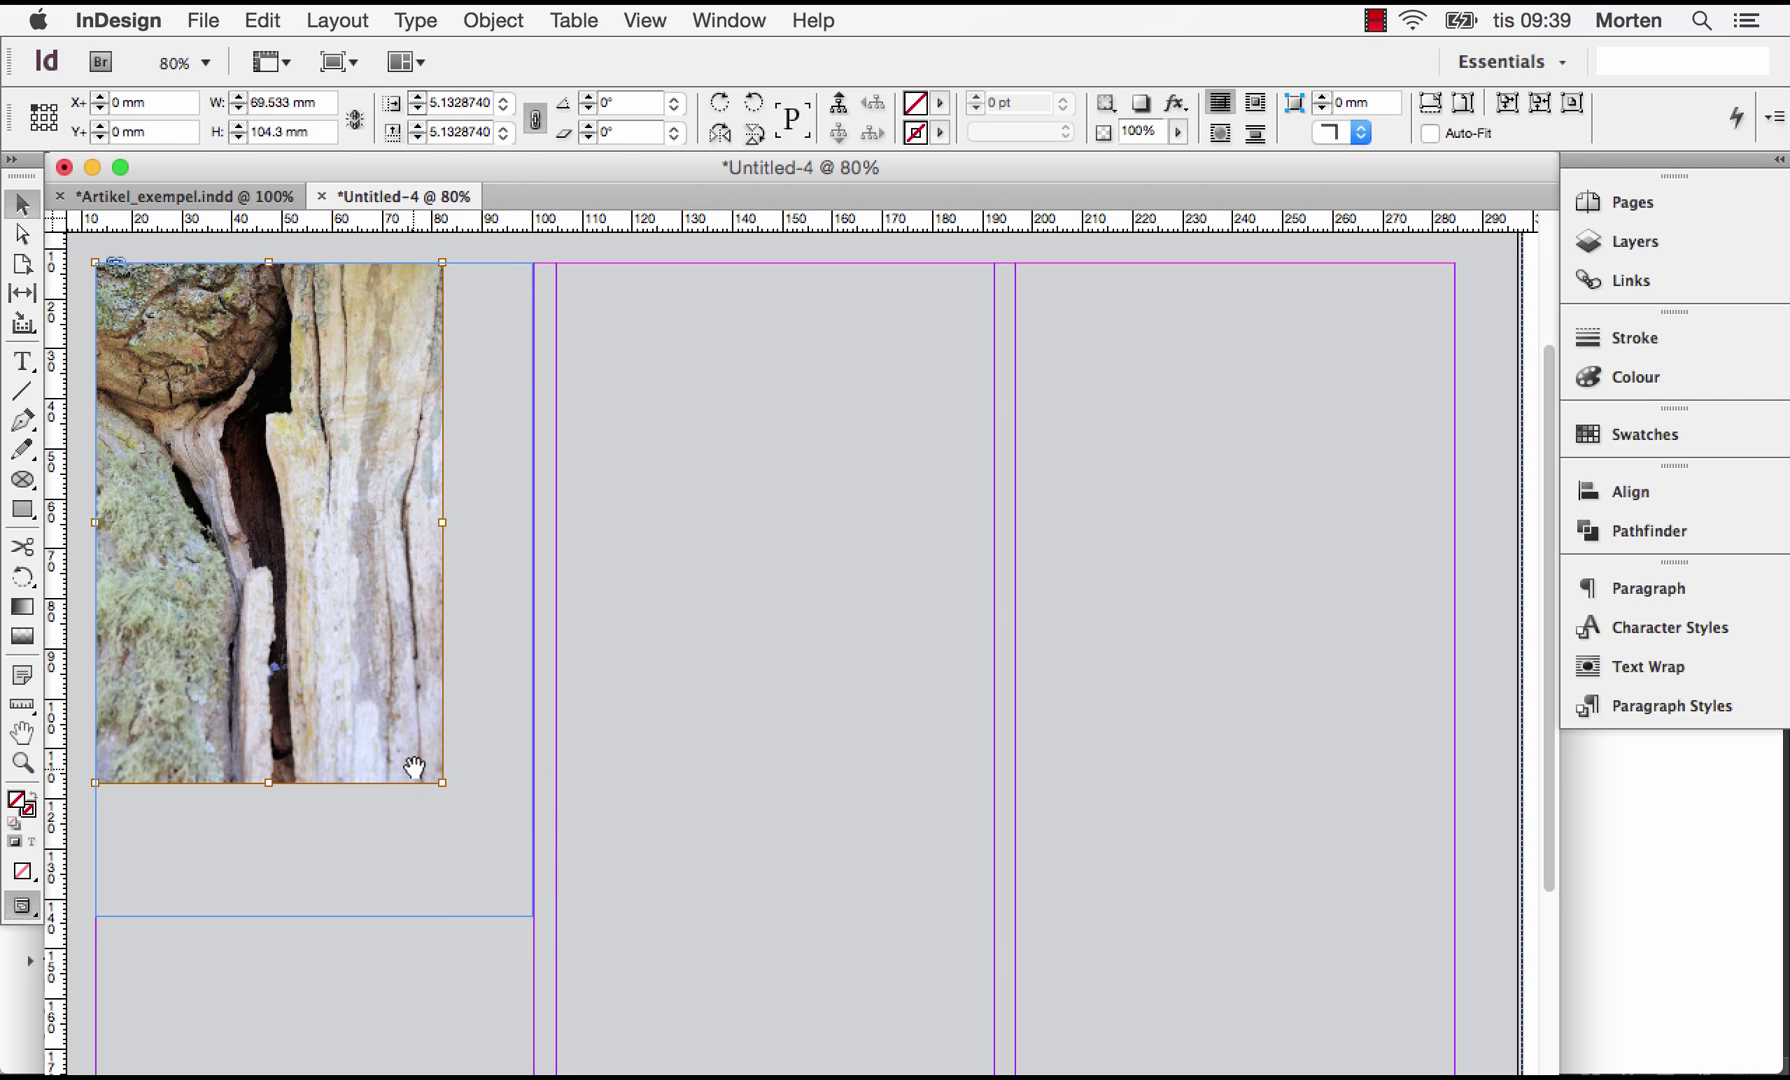
{"action": "left_click", "coordinate": [443, 915]}
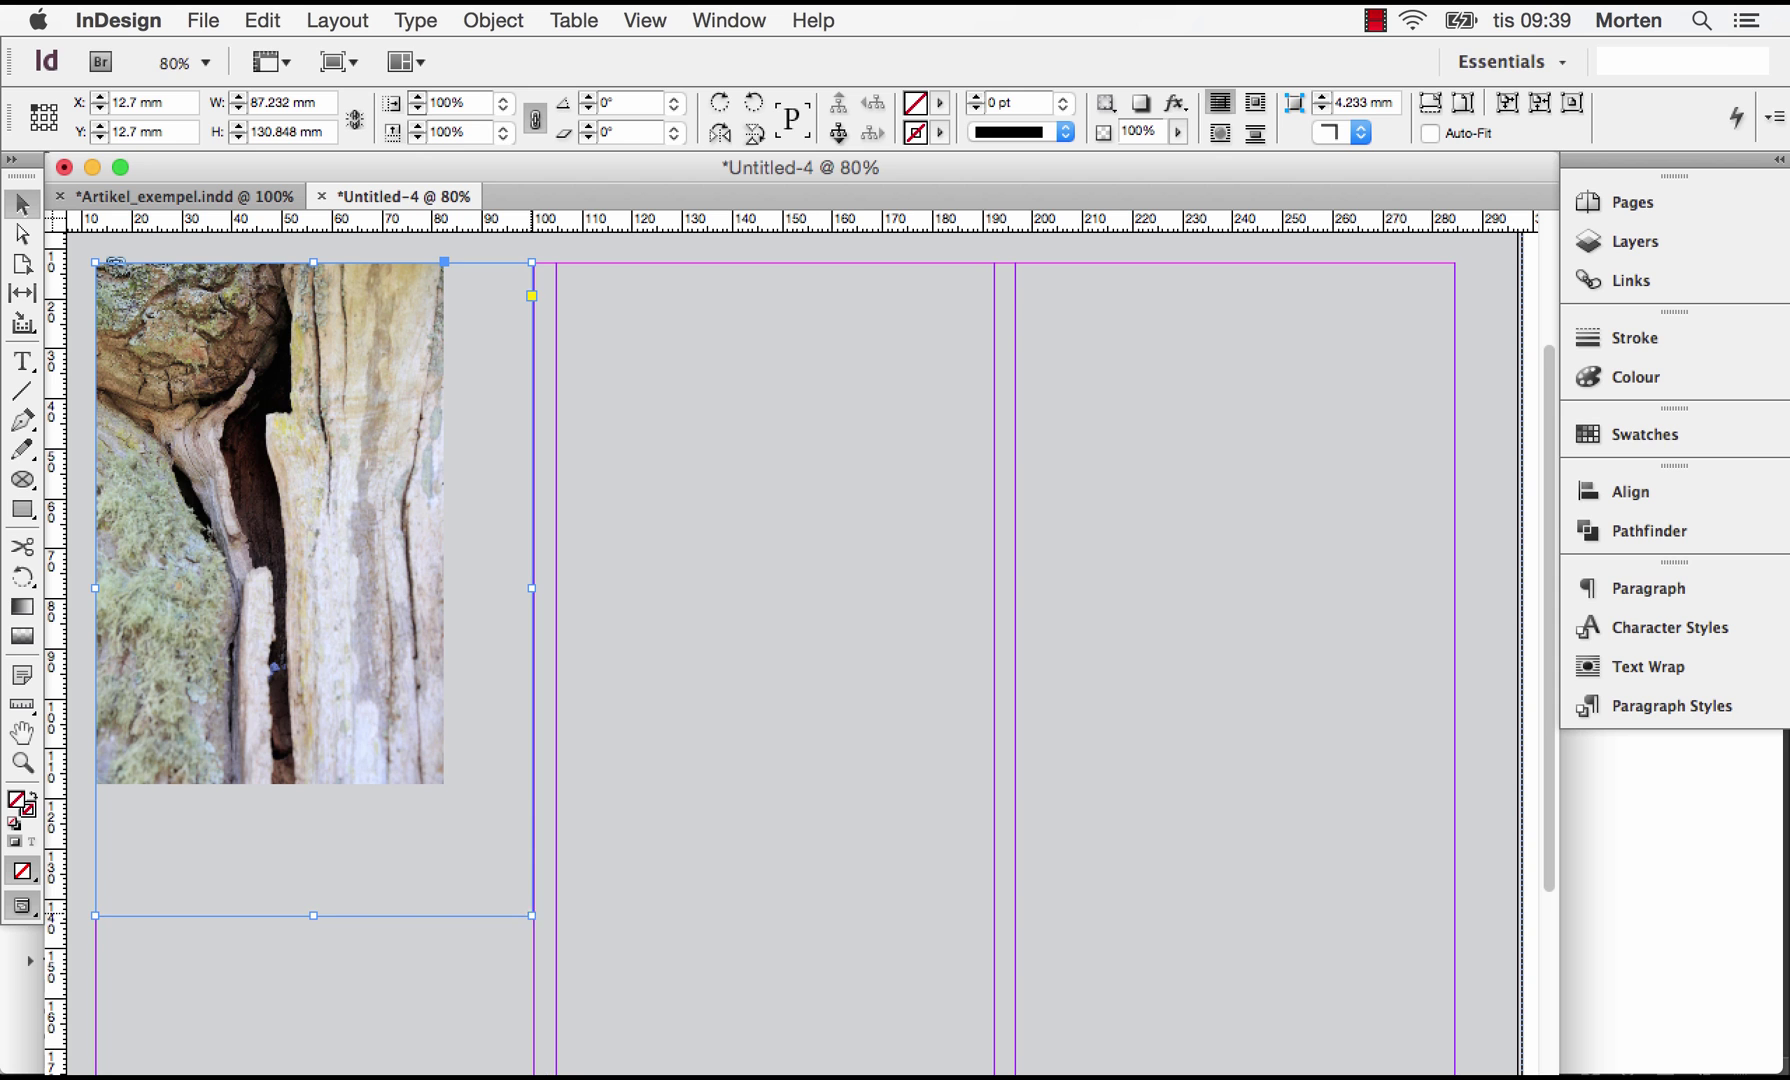
Step: Crop the first column's image by reducing its frame to about 50.3 × 66.3 mm, and inspect the hidden content's extent
{"action": "left_click_drag", "start_coordinate": [531, 913], "coordinate": [350, 595]}
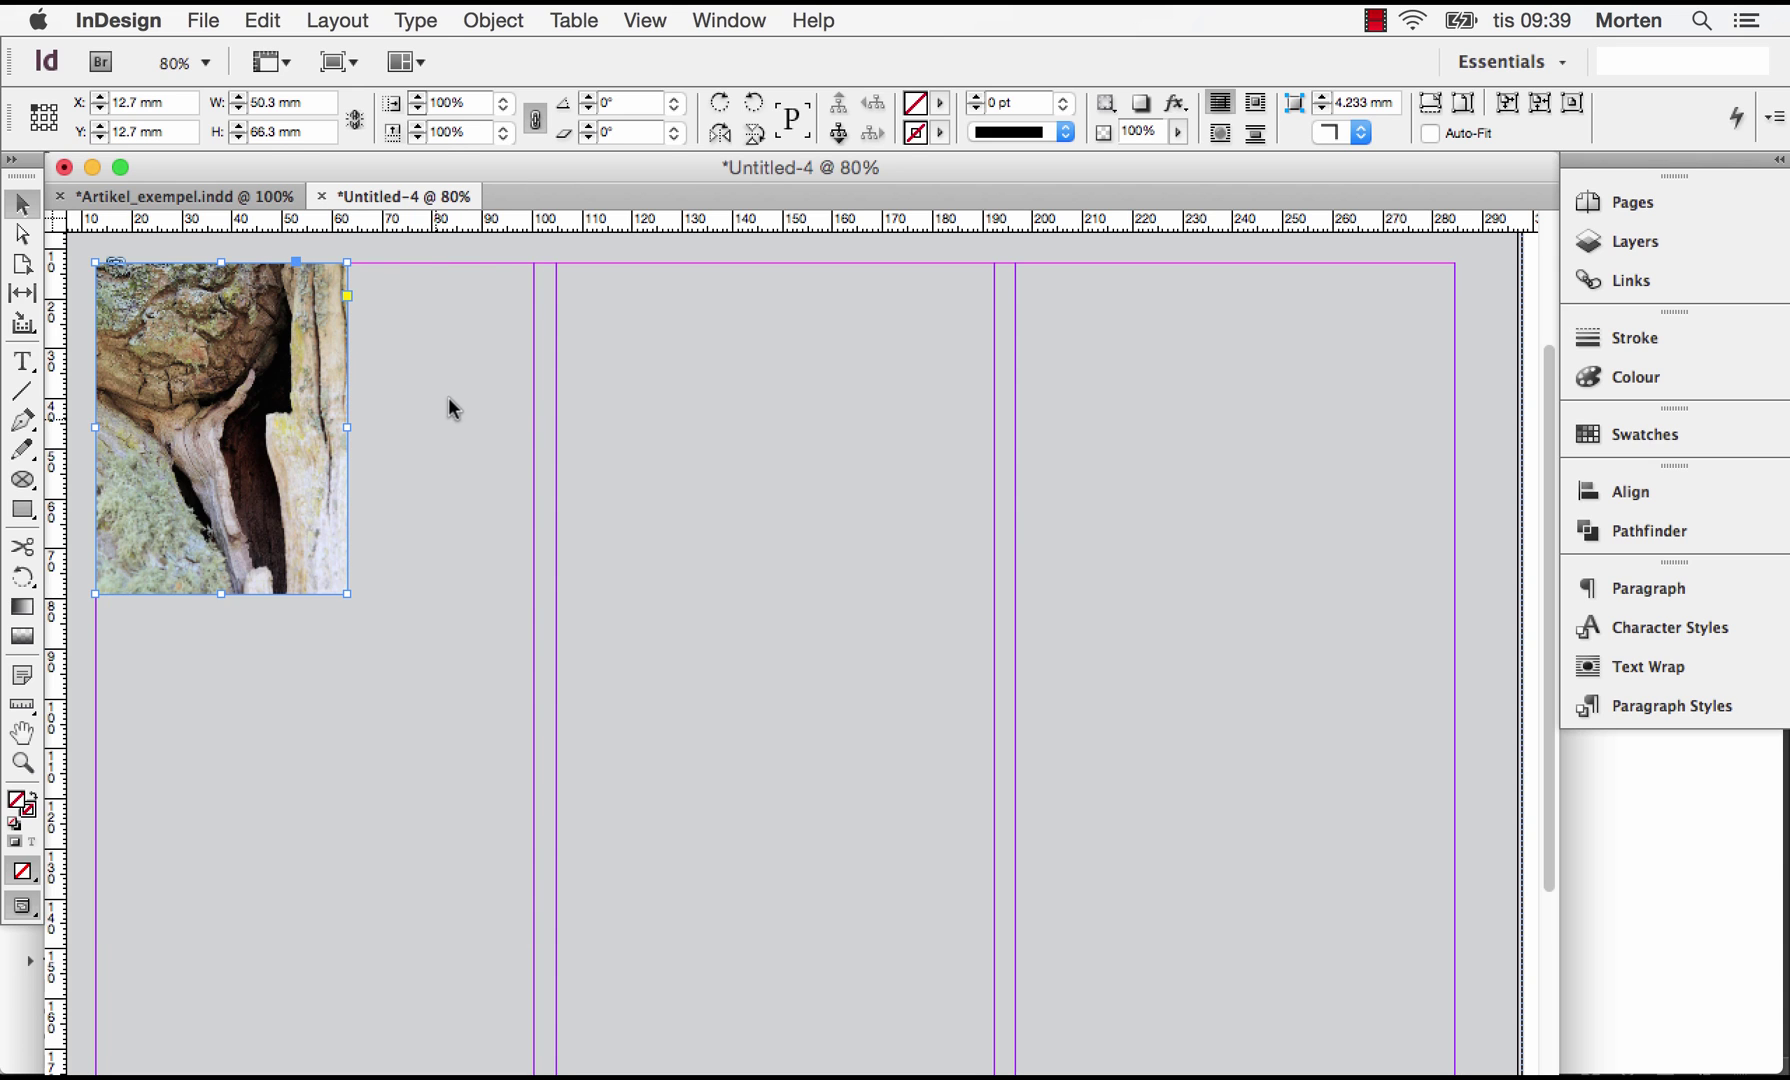
{"action": "double_click", "coordinate": [318, 520]}
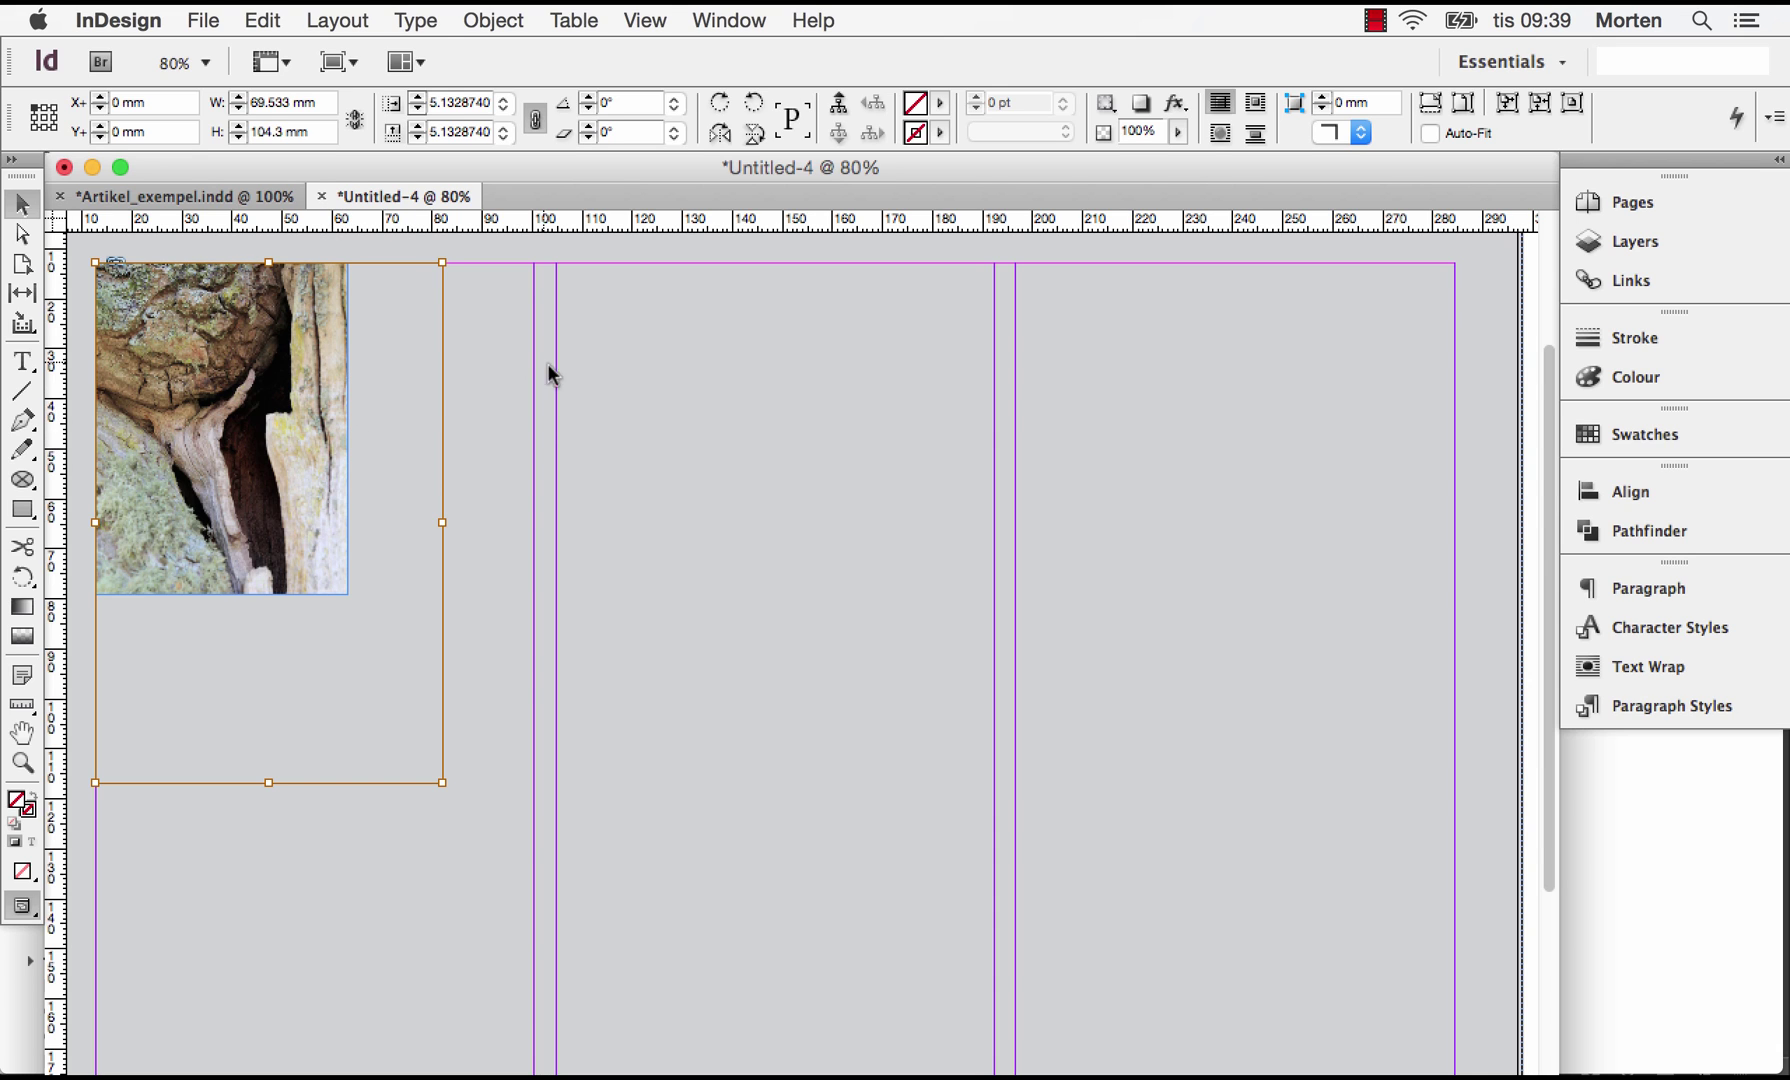
{"action": "left_click", "coordinate": [508, 429]}
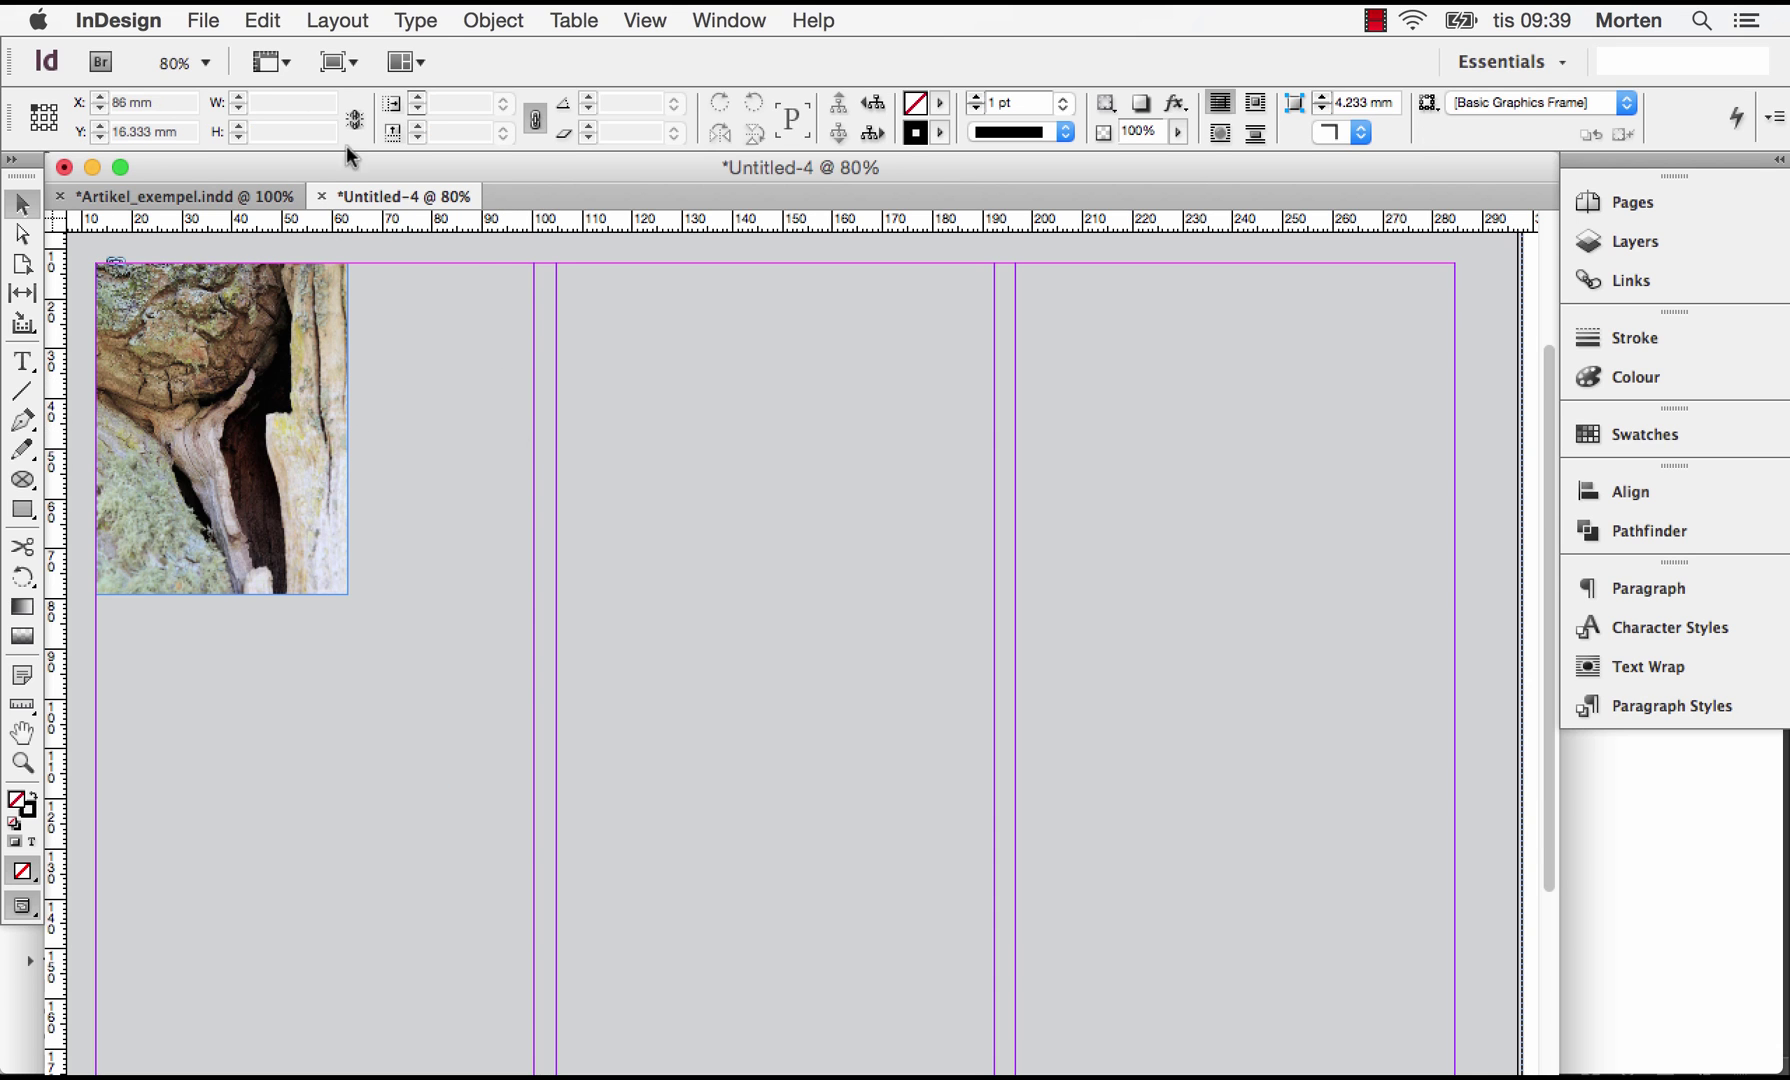
Step: Place Wood.JPG at the top of the second column, sized to the column width at about 88 × 132 mm
{"action": "left_click", "coordinate": [203, 20]}
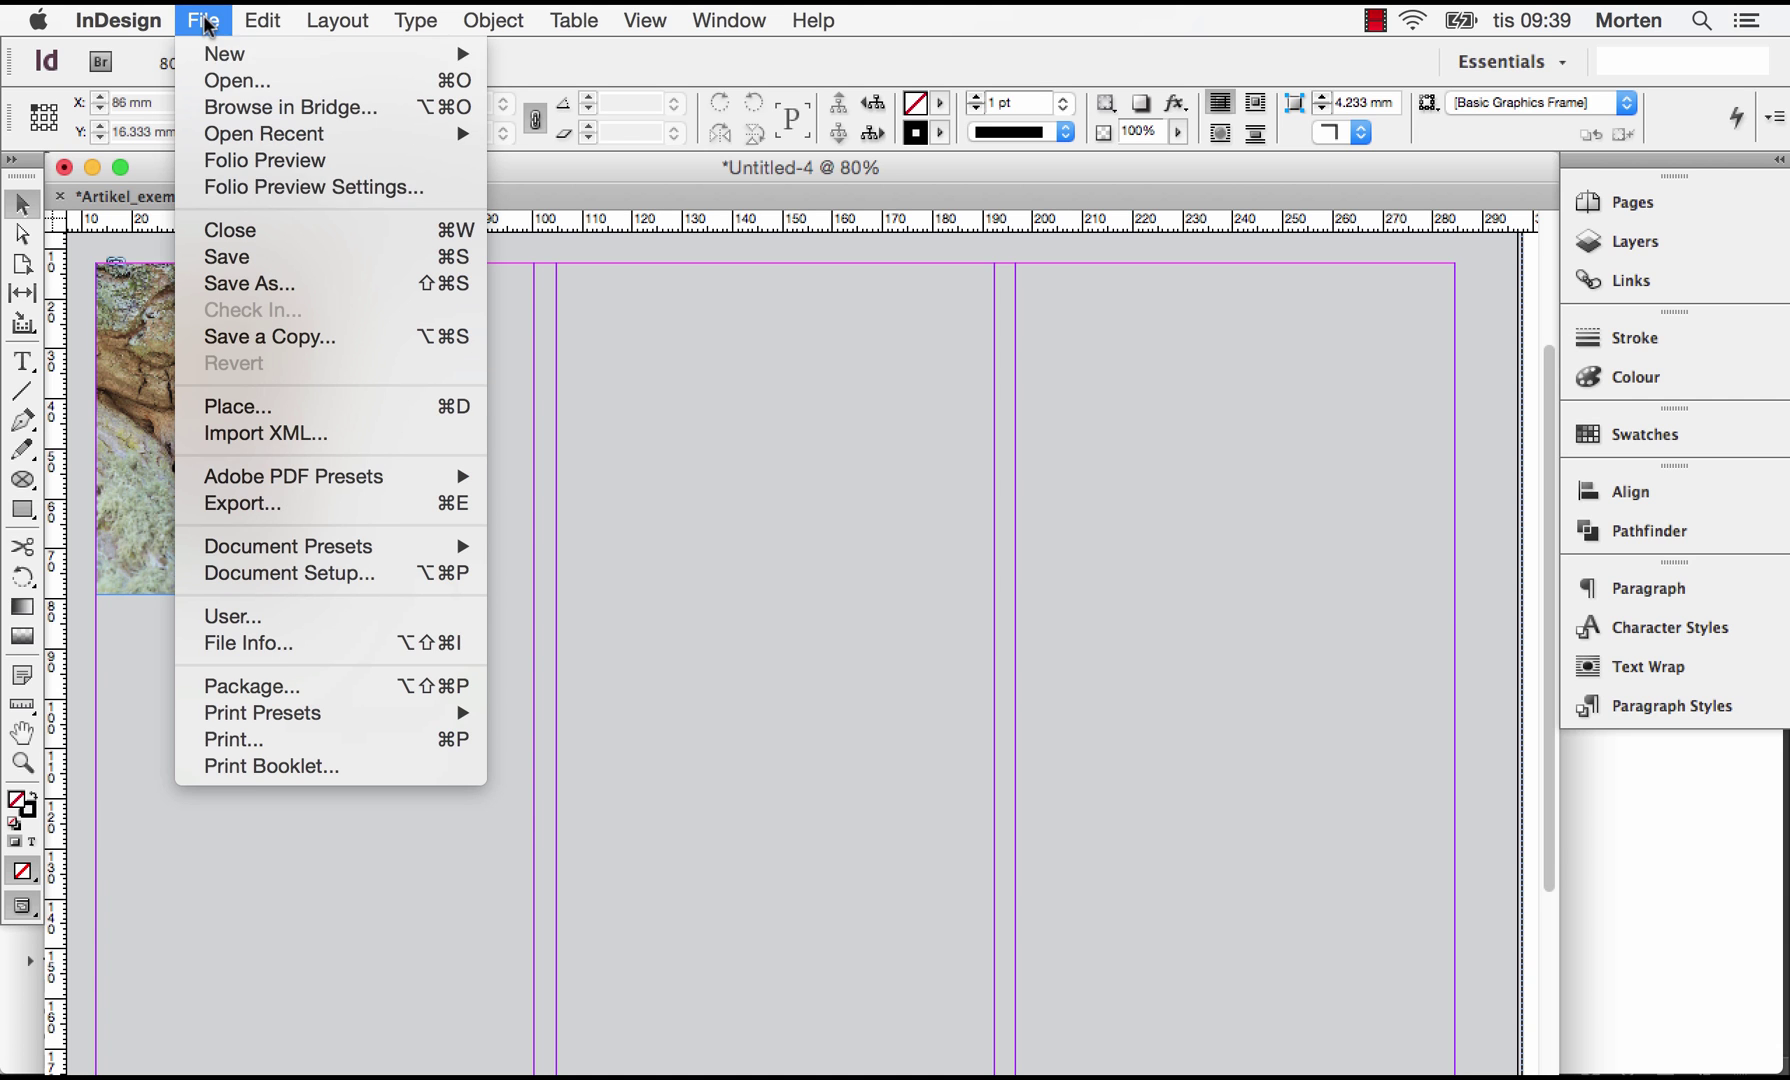
{"action": "left_click", "coordinate": [245, 408]}
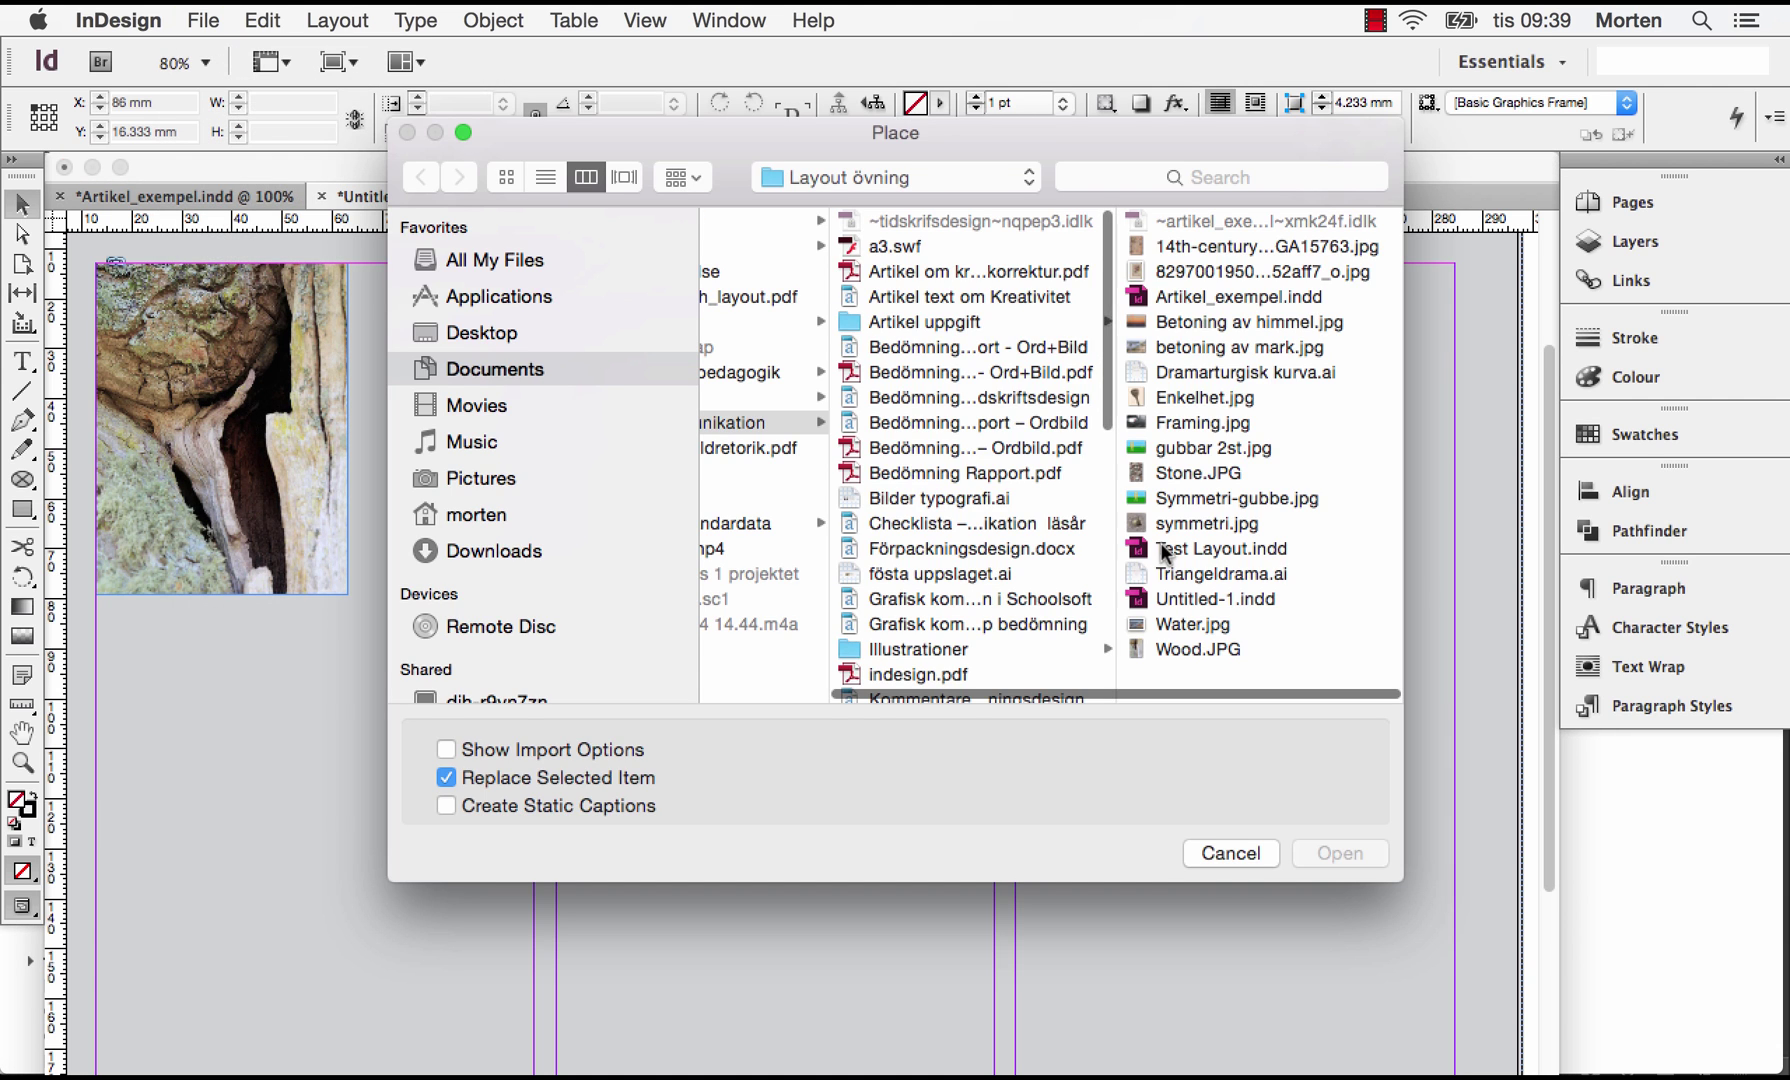
{"action": "double_click", "coordinate": [1198, 649]}
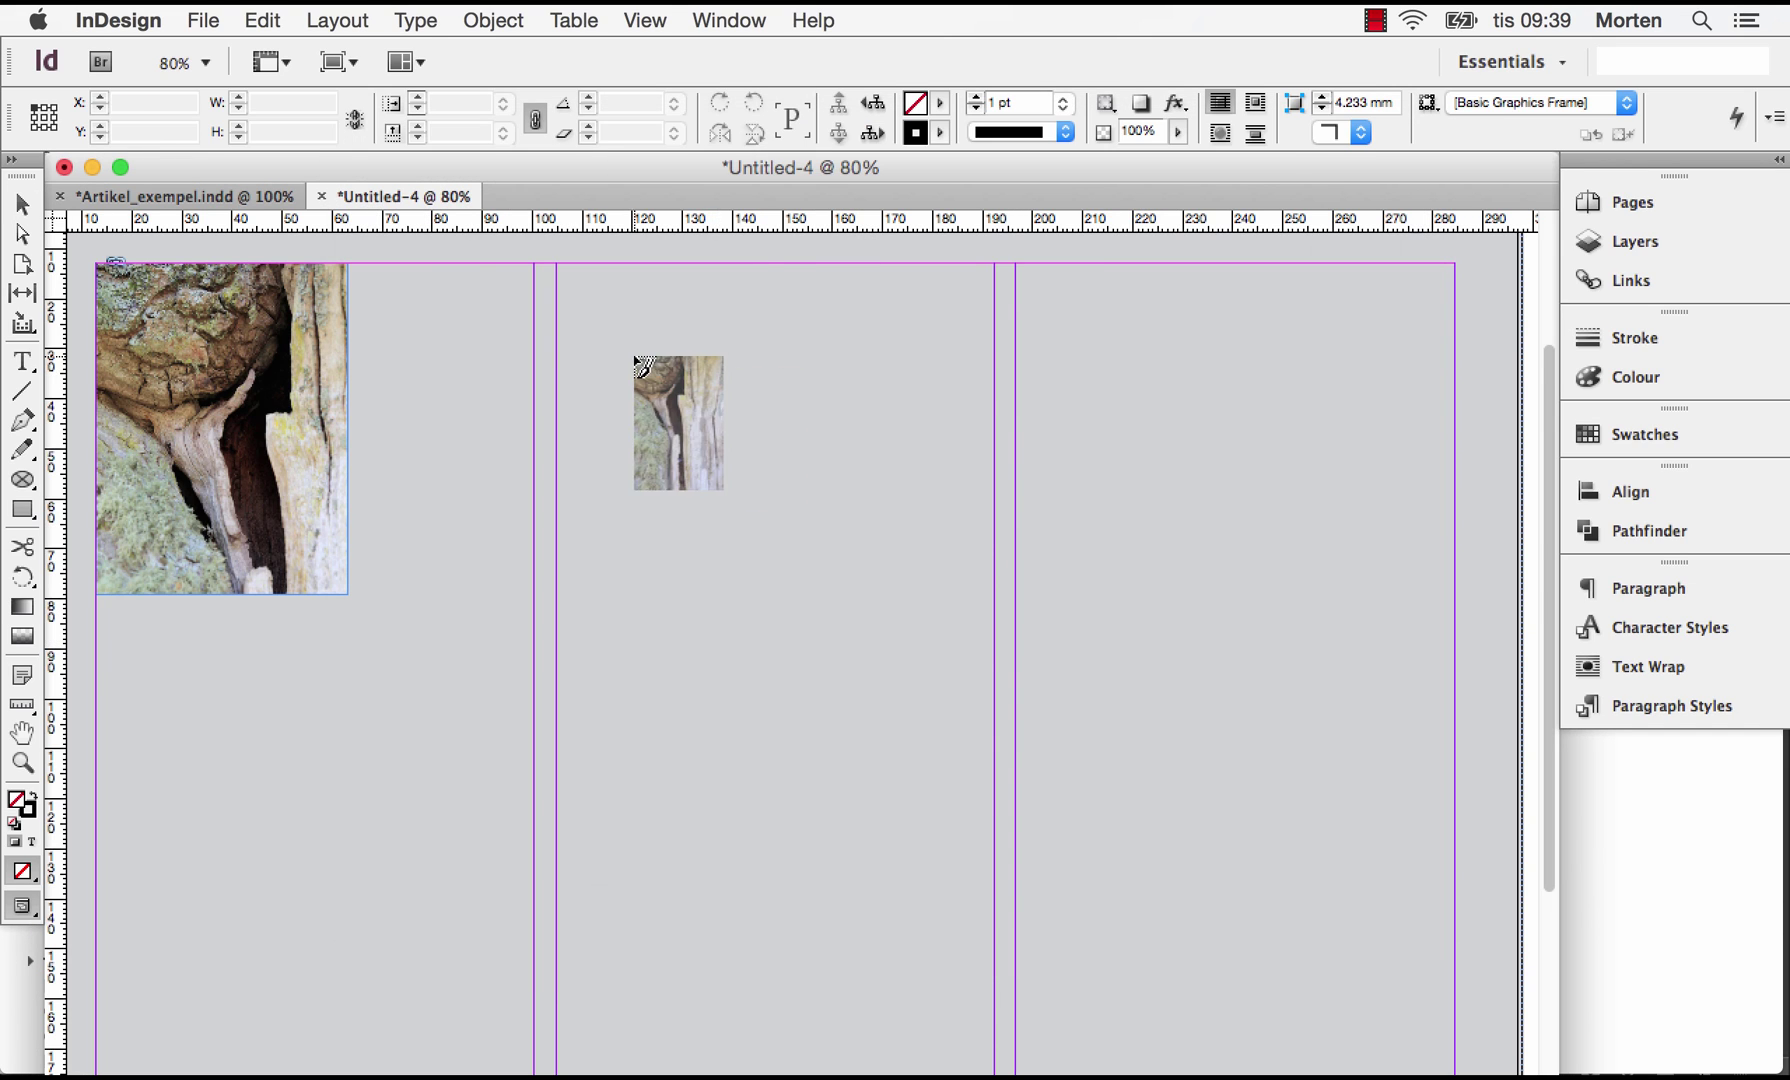
{"action": "left_click", "coordinate": [573, 304]}
{"action": "left_click_drag", "start_coordinate": [572, 305], "coordinate": [557, 266]}
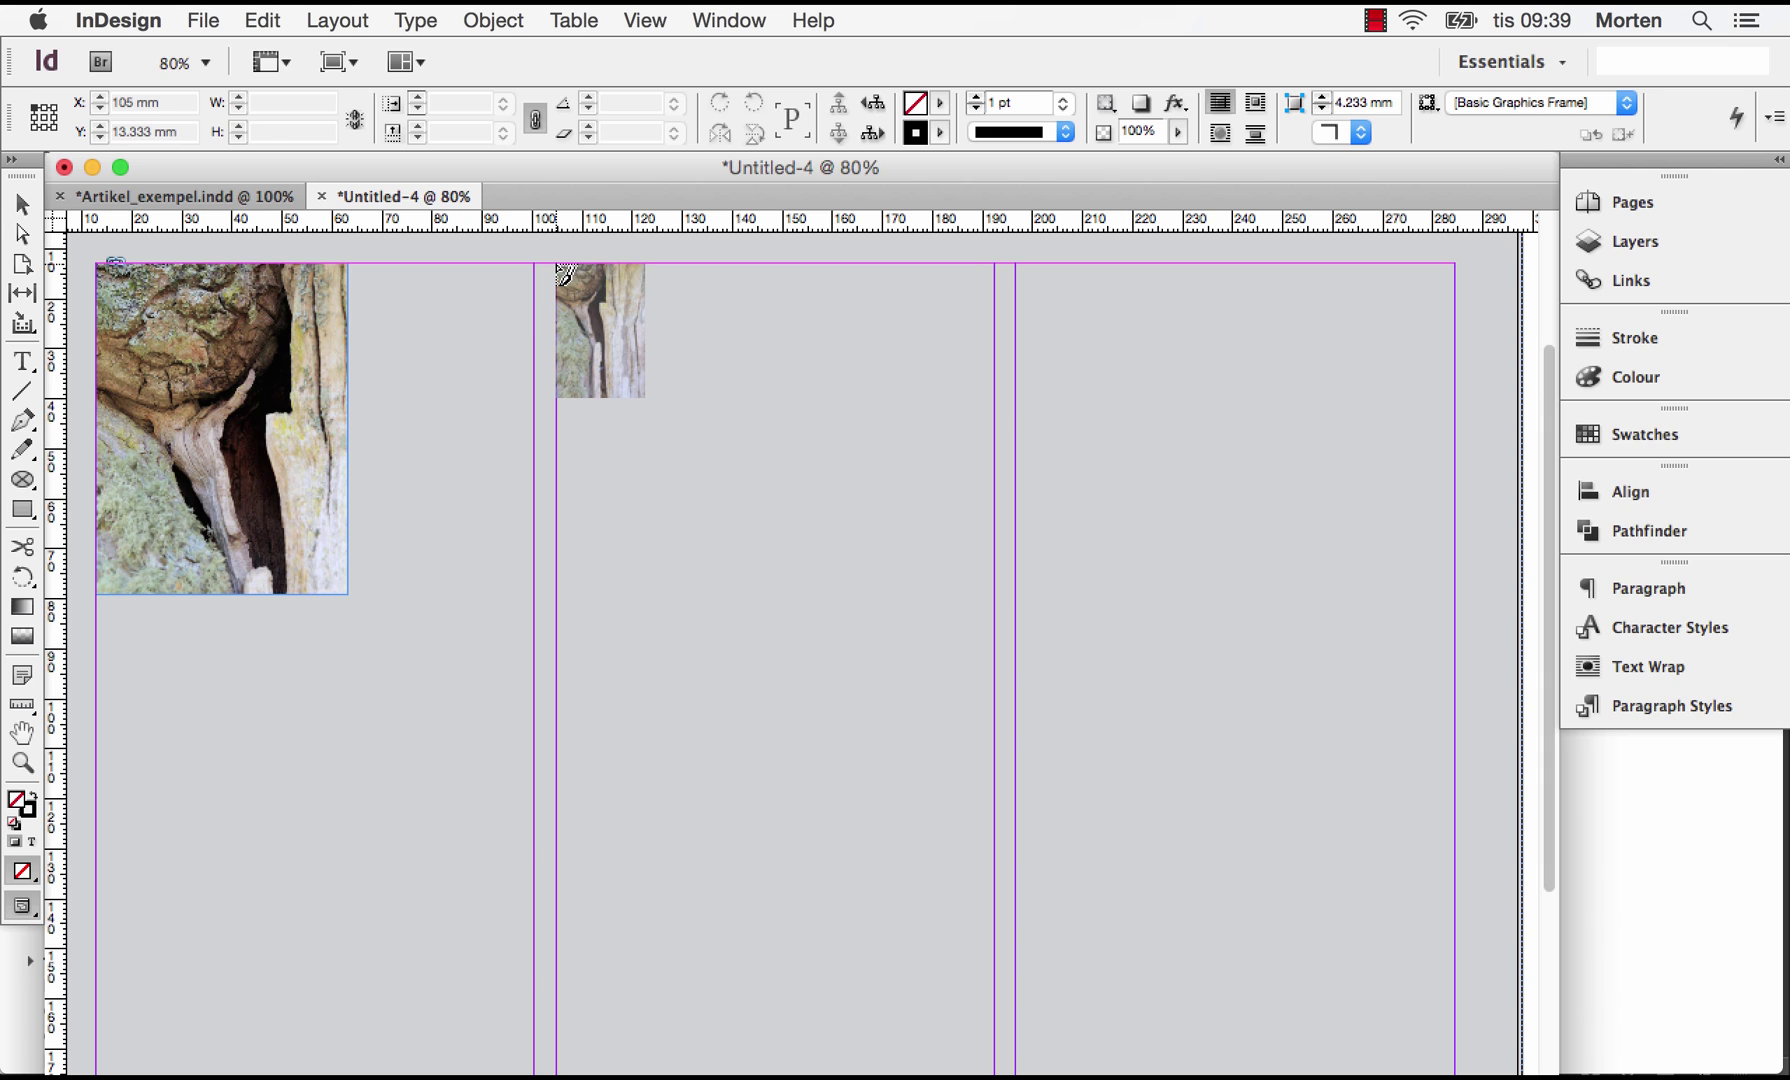
{"action": "left_click_drag", "start_coordinate": [565, 275], "coordinate": [1115, 928]}
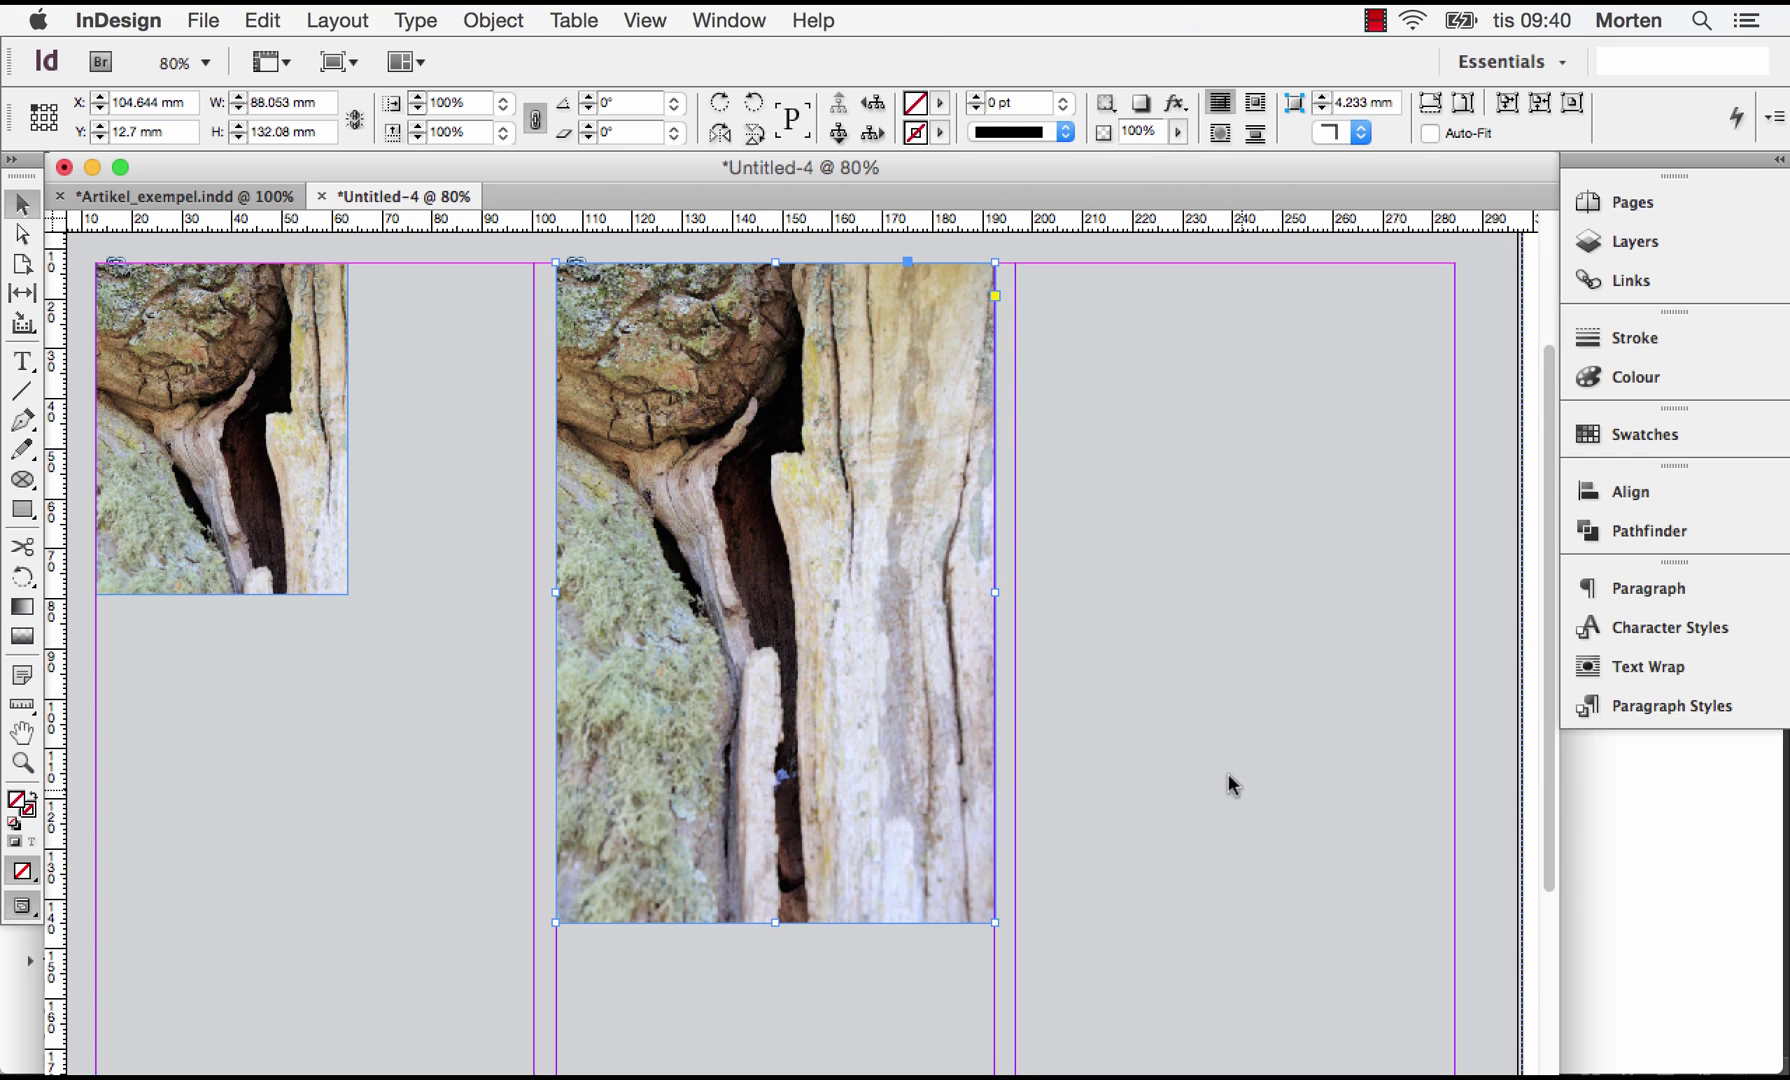
Step: Draw a circular ellipse frame about 88 mm in diameter at the top of the third column
{"action": "left_click", "coordinate": [24, 481]}
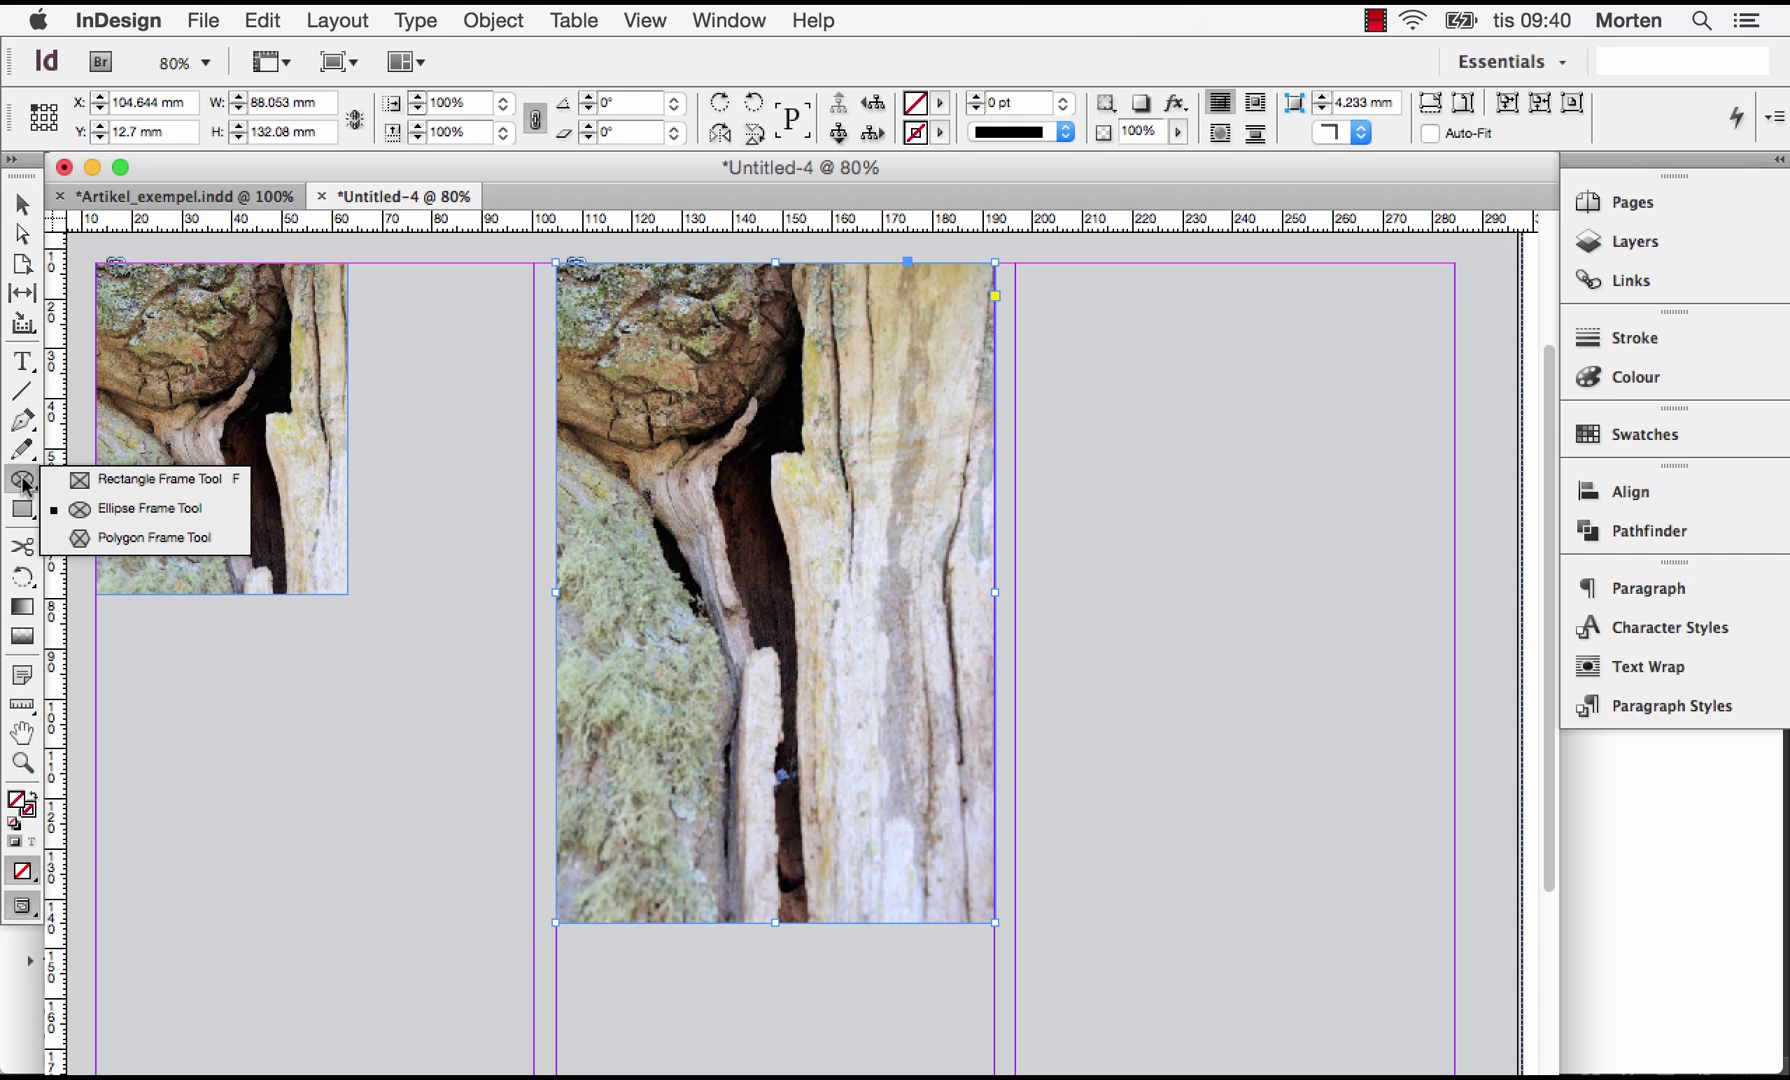
{"action": "left_click", "coordinate": [143, 508]}
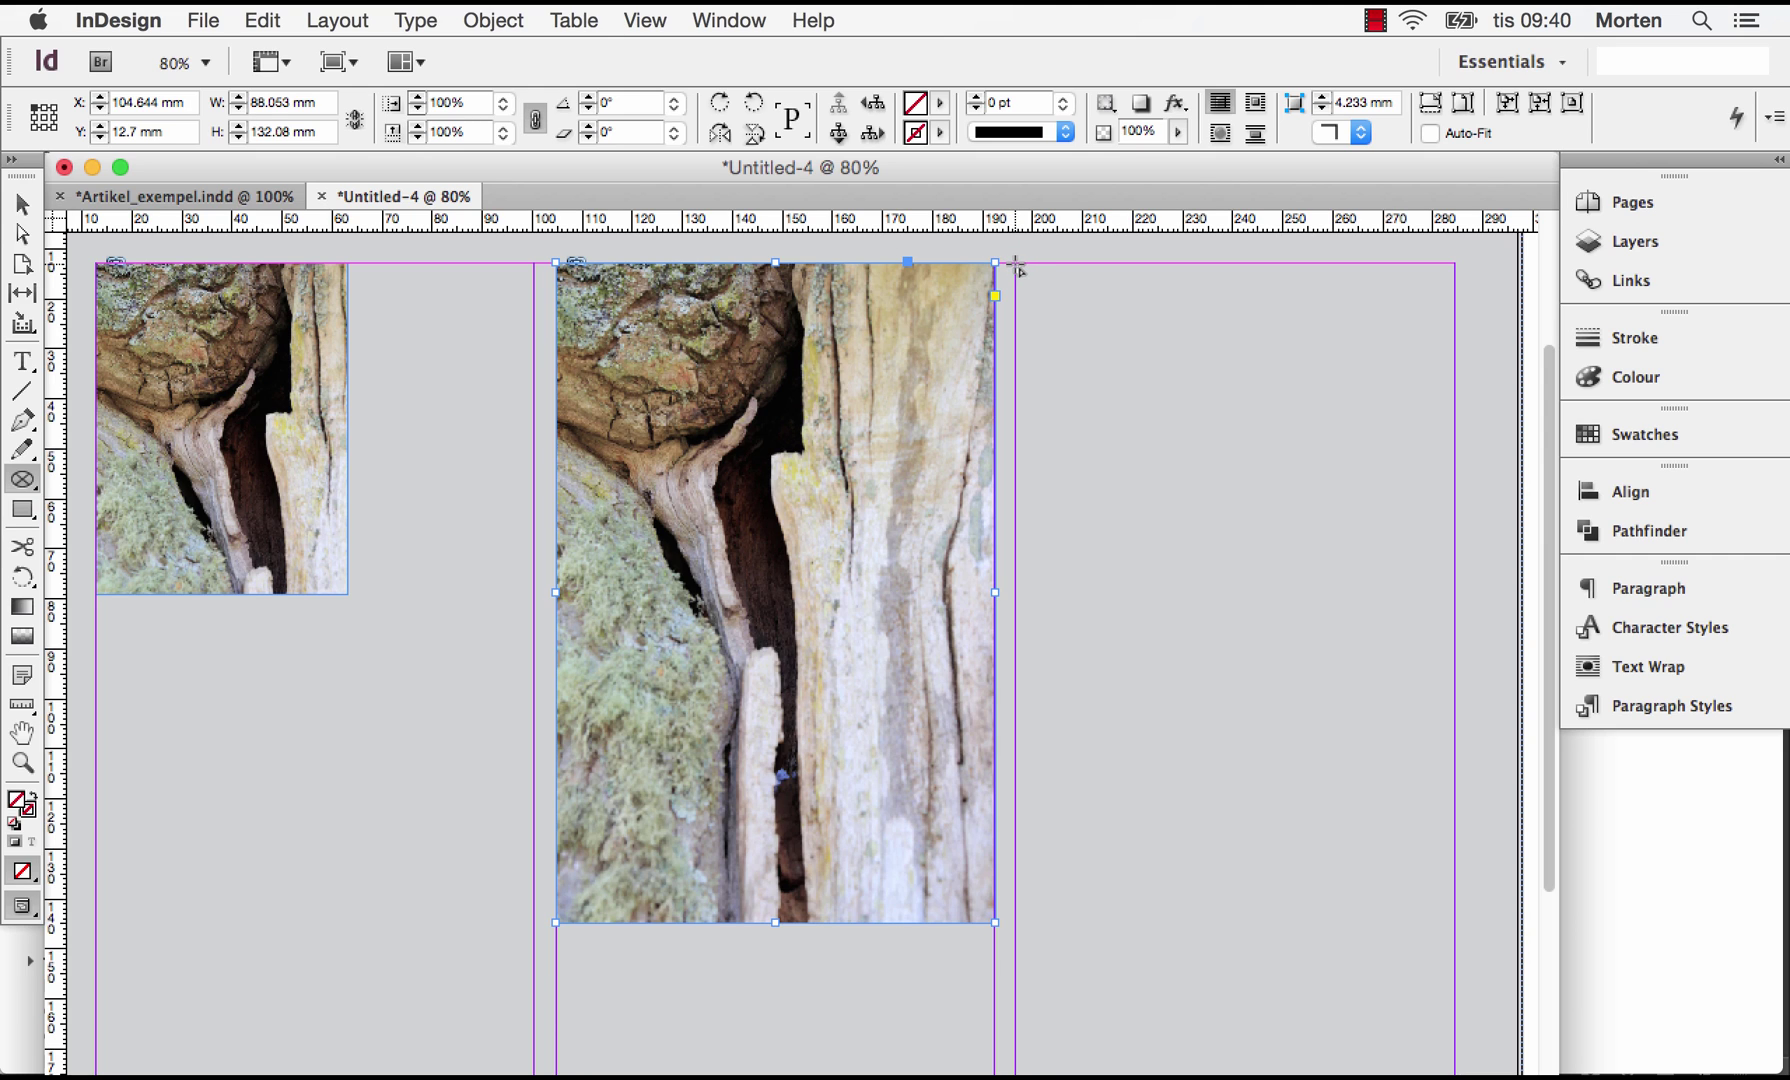
{"action": "left_click_drag", "start_coordinate": [1015, 263], "coordinate": [1460, 748]}
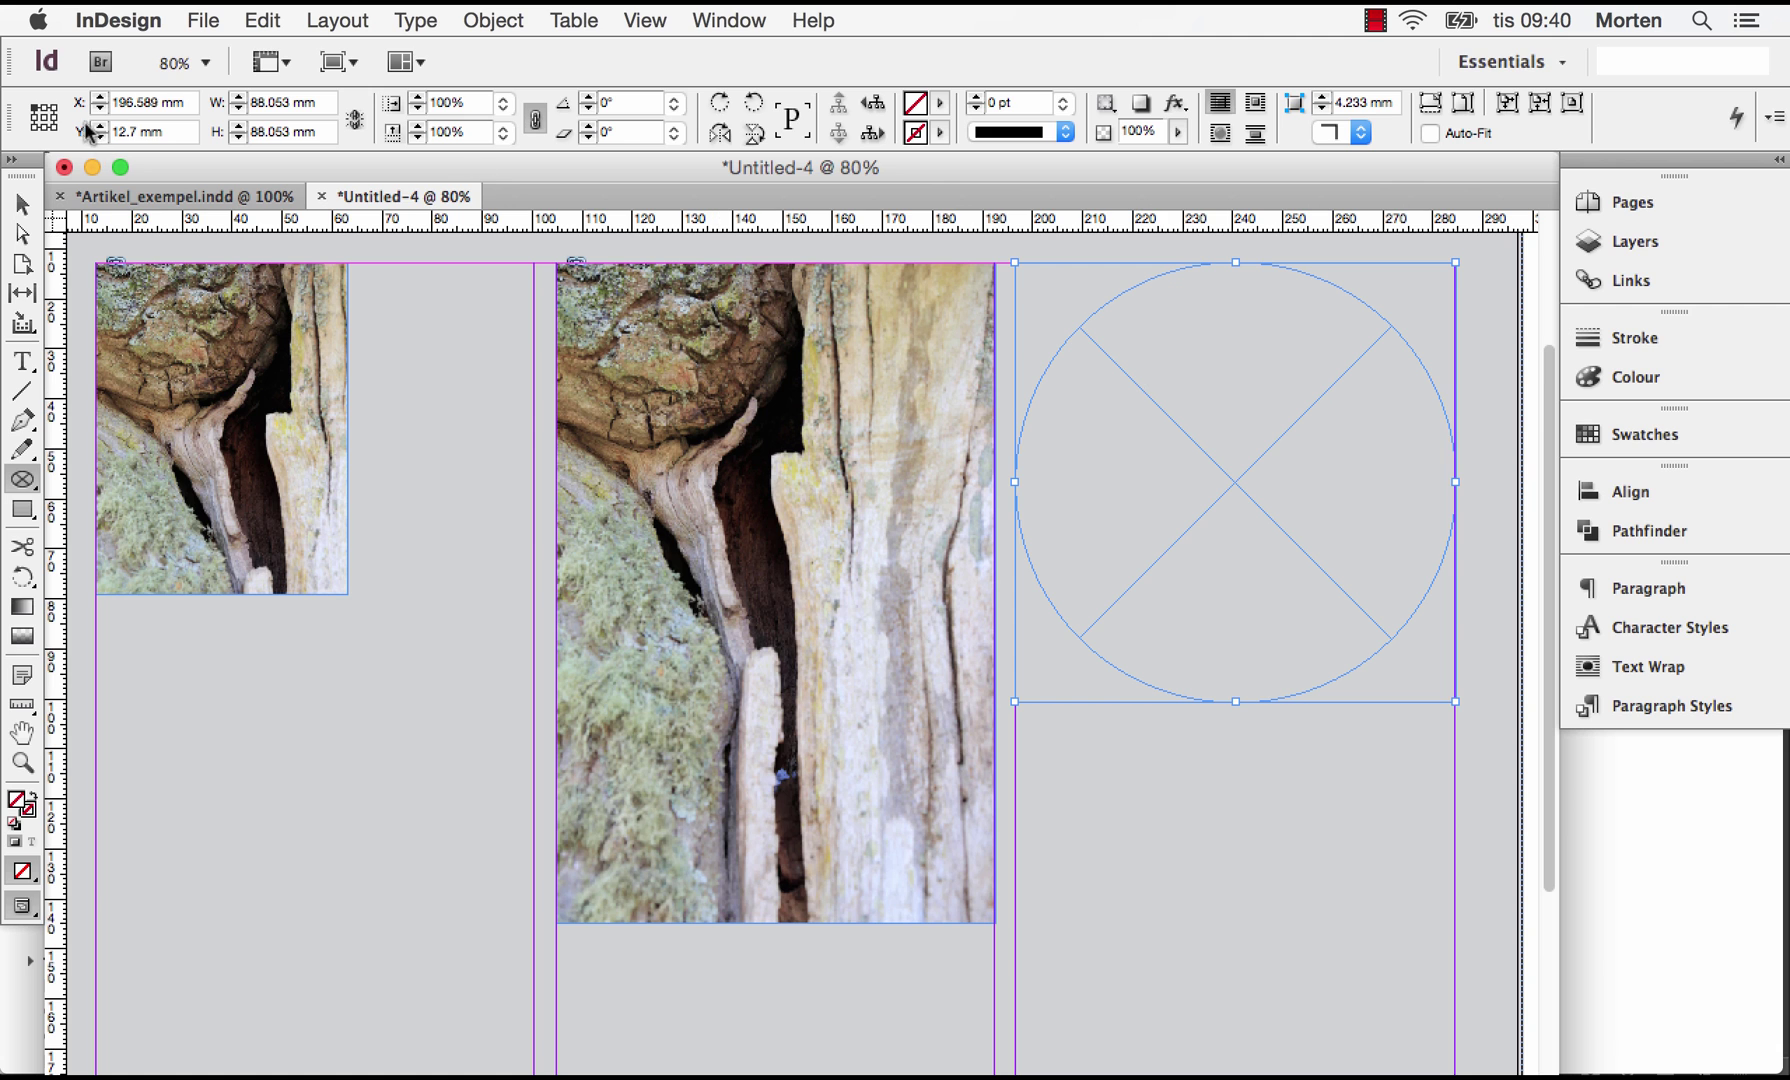
Step: Place Wood.JPG inside the circular frame in the third column
{"action": "left_click", "coordinate": [196, 24]}
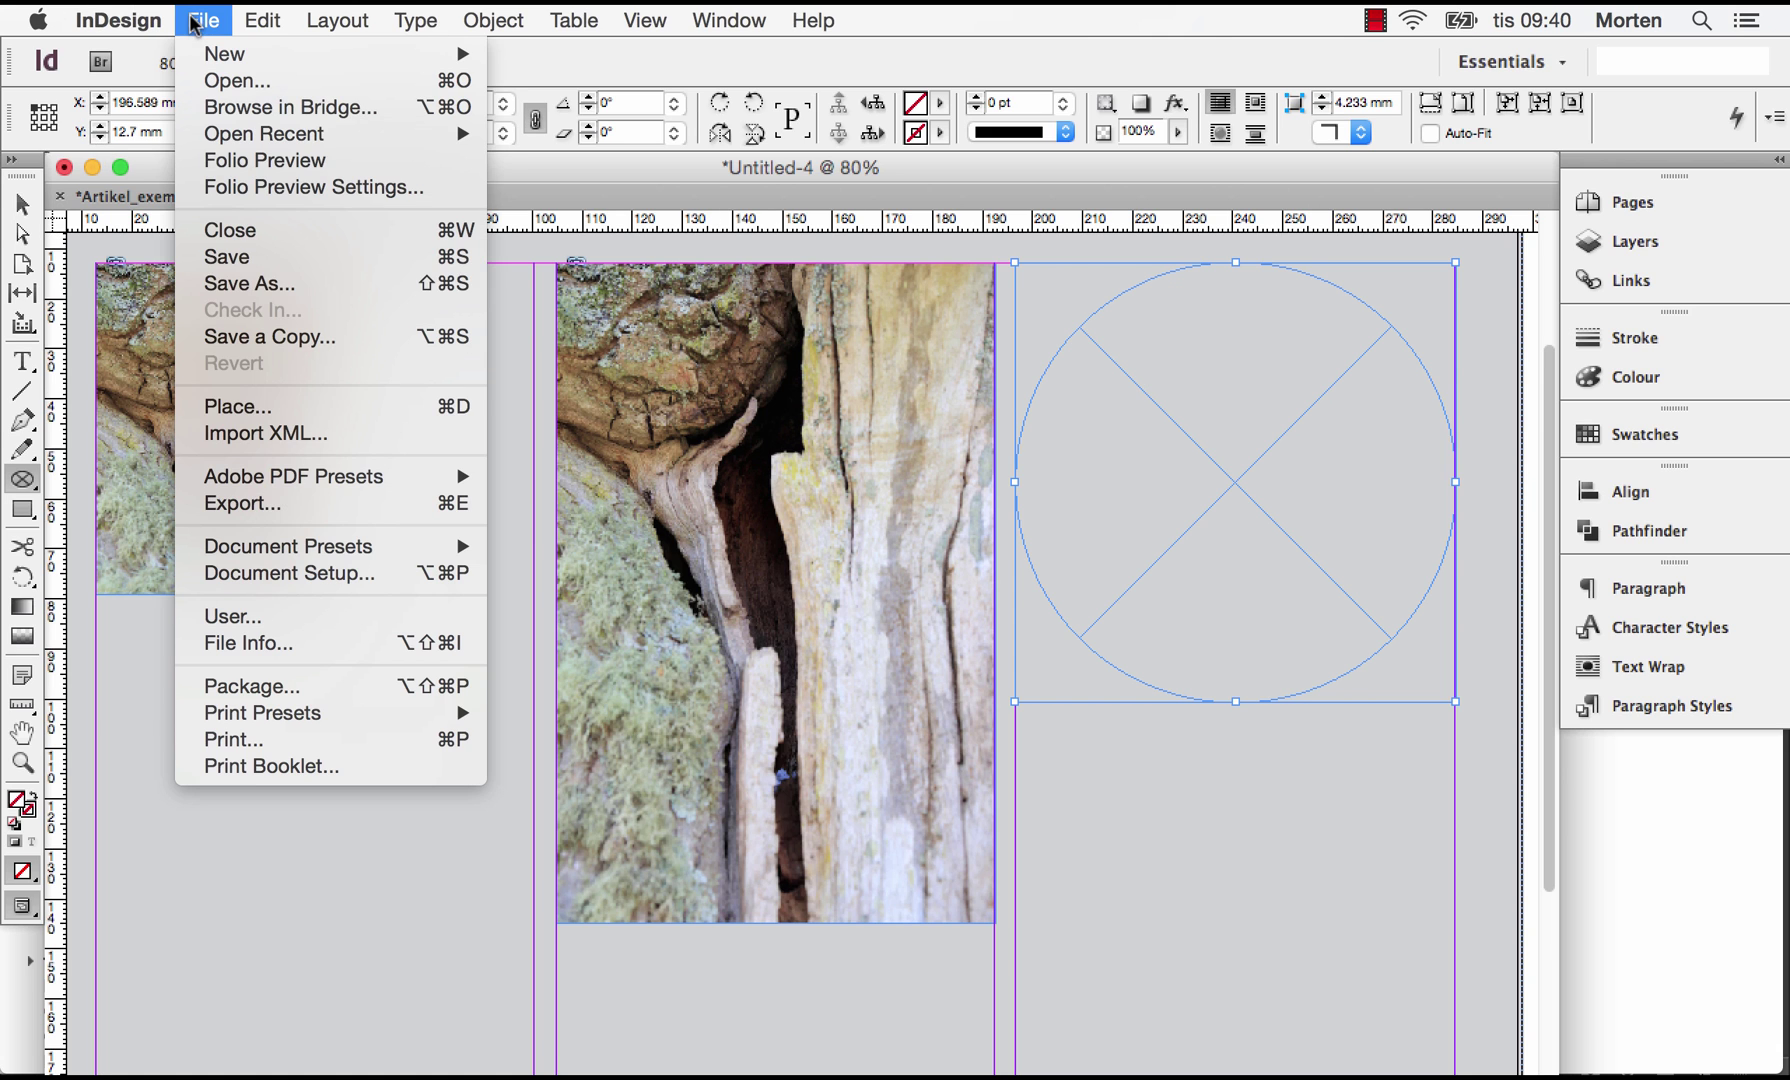
{"action": "left_click", "coordinate": [238, 408]}
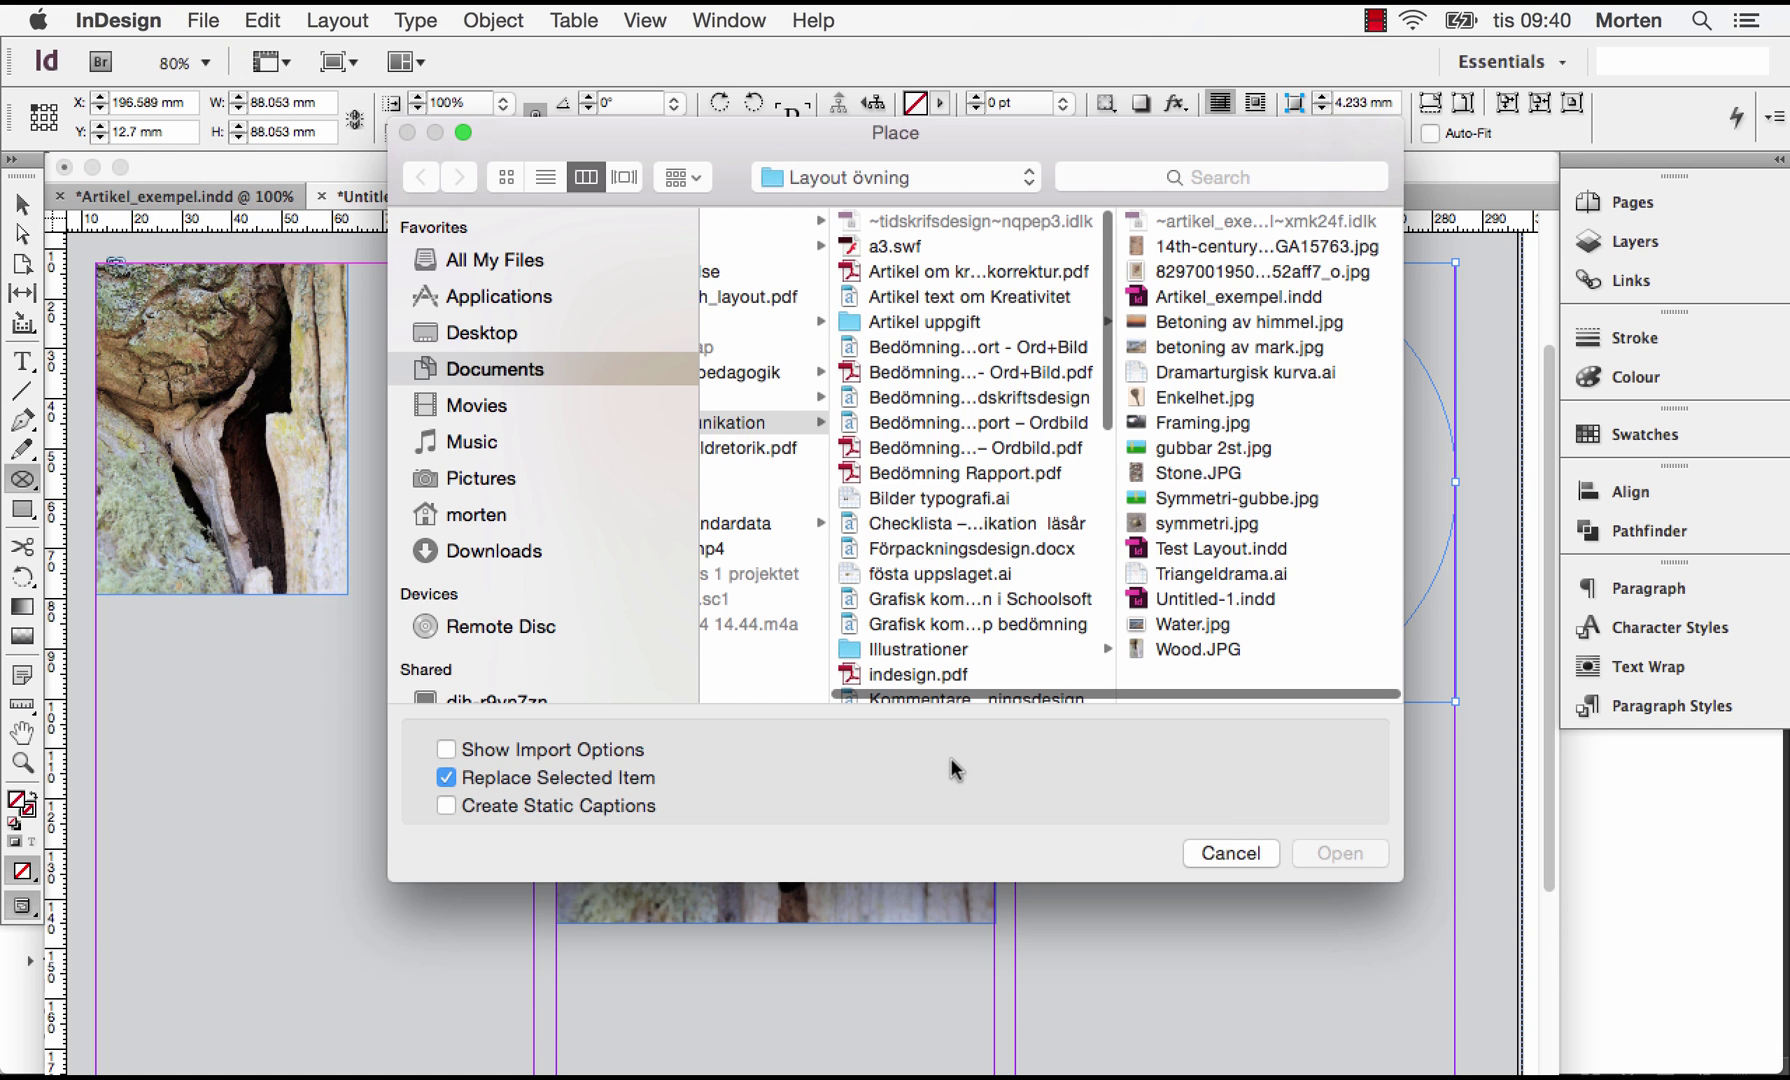
{"action": "left_click", "coordinate": [1197, 649]}
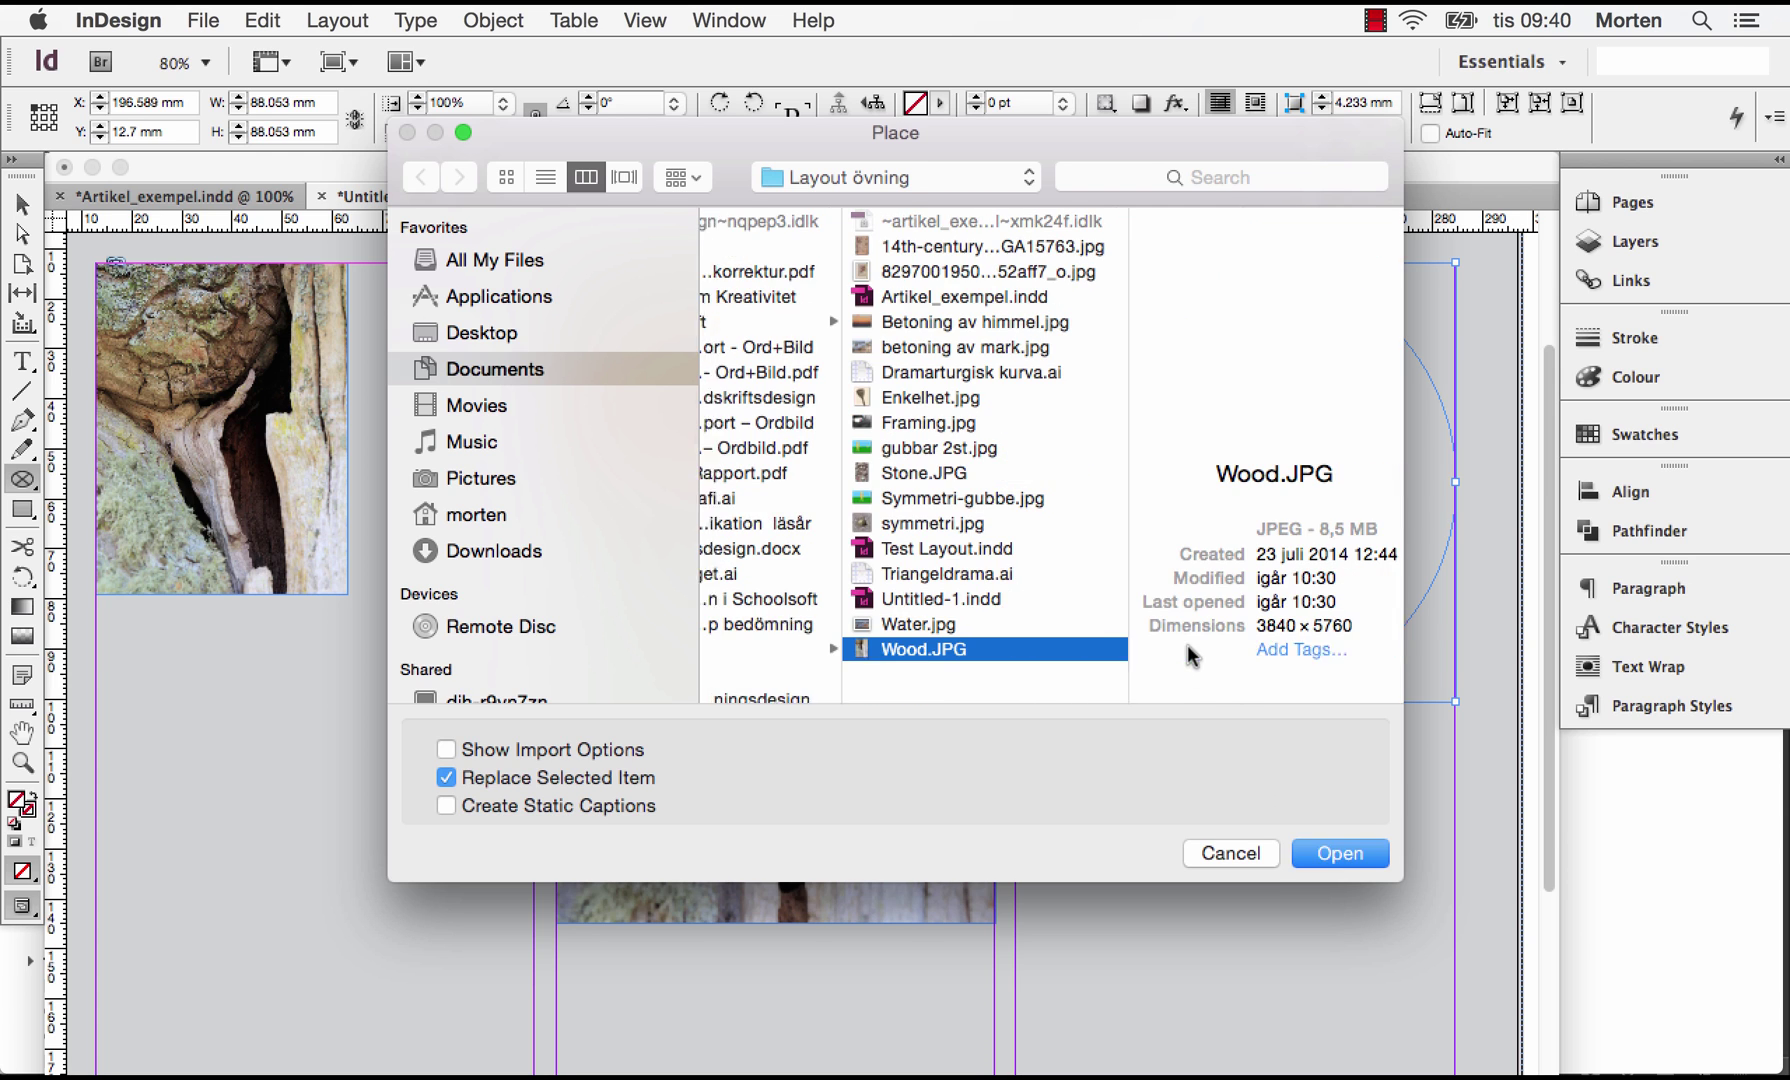
{"action": "left_click", "coordinate": [1336, 858]}
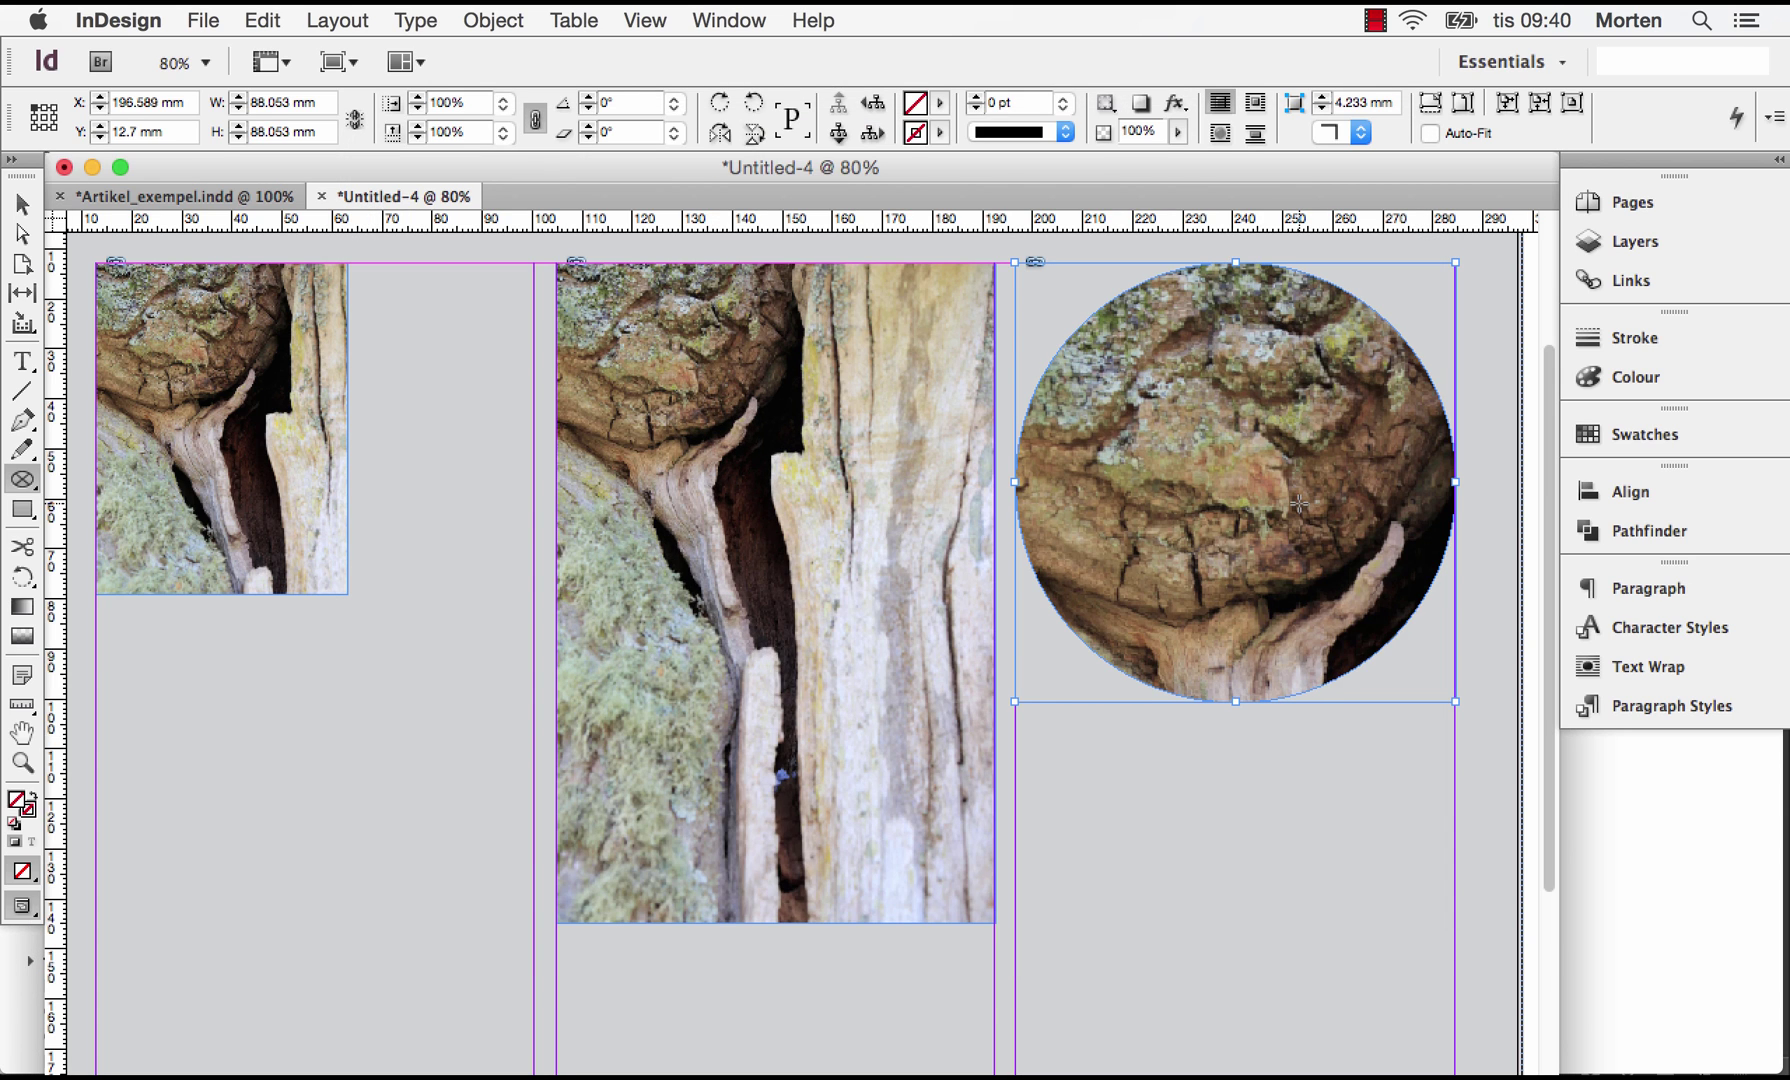
Step: Fit the image in the circular frame with Fill Frame Proportionally
{"action": "right_click", "coordinate": [1341, 556]}
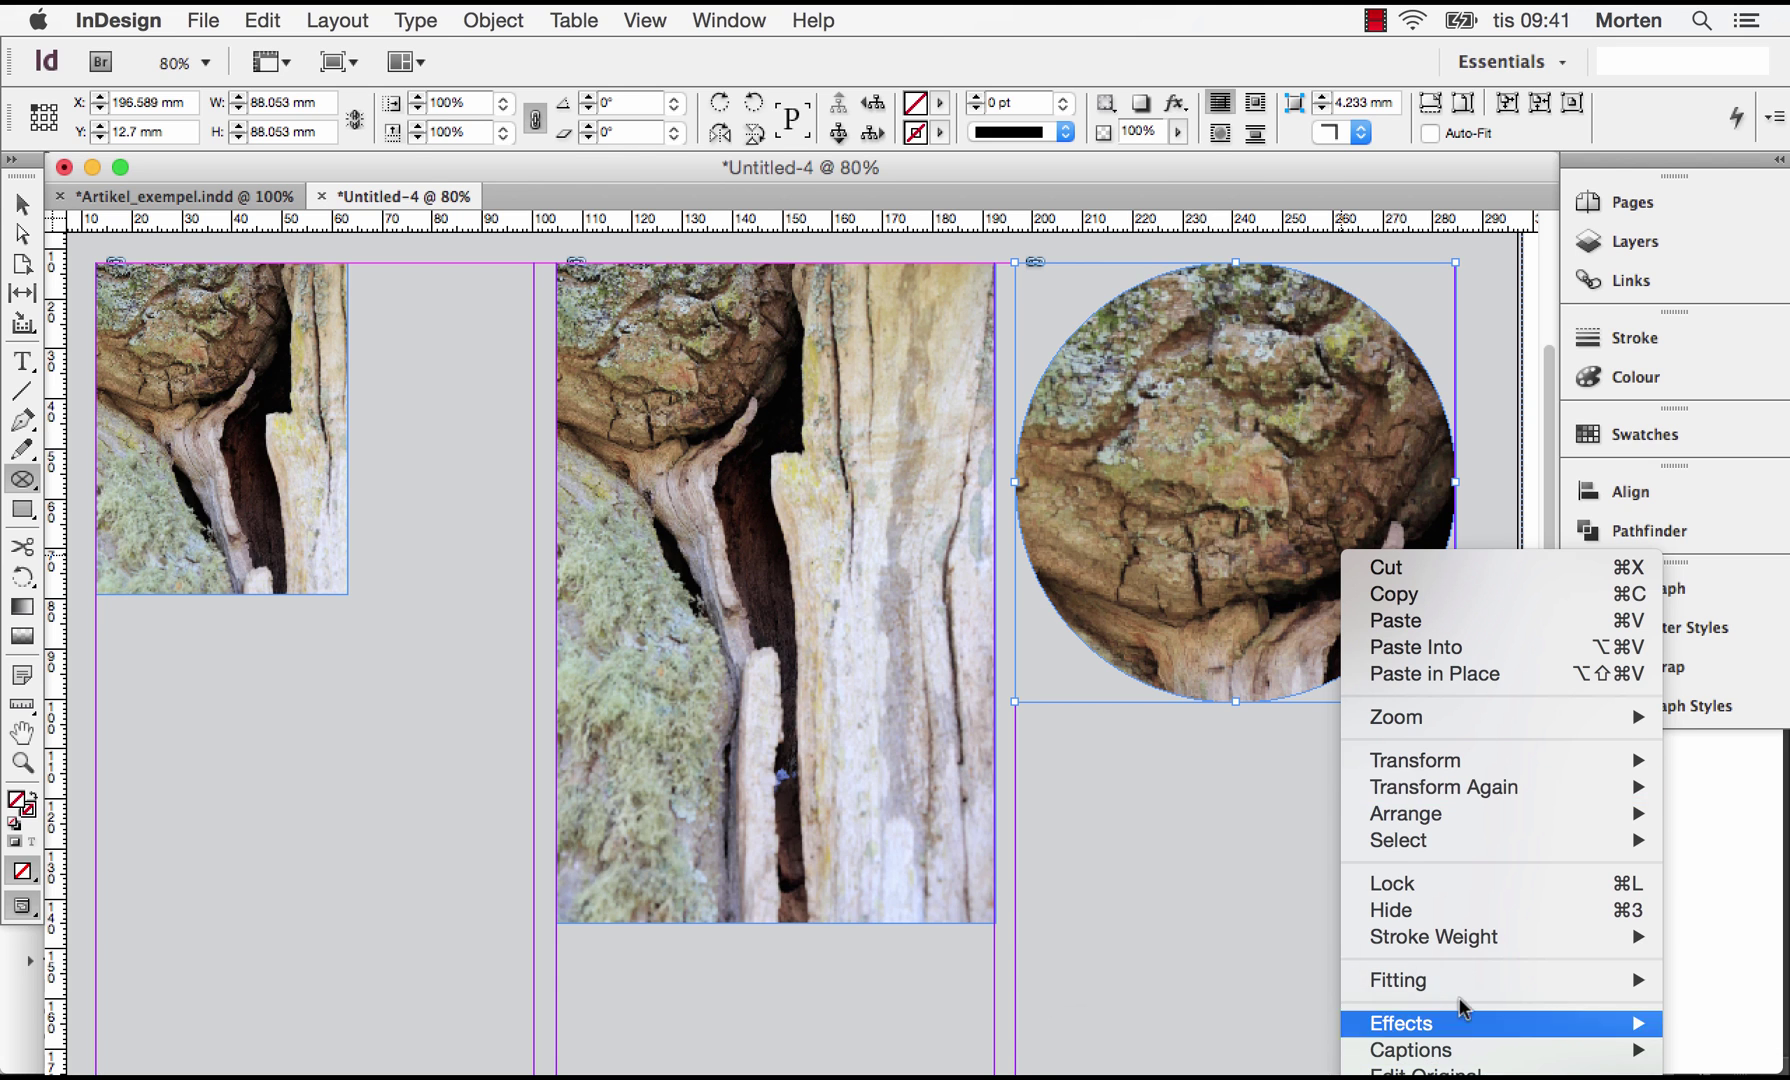
{"action": "scroll", "coordinate": [1472, 976], "scroll_direction": "down", "scroll_amount": 3}
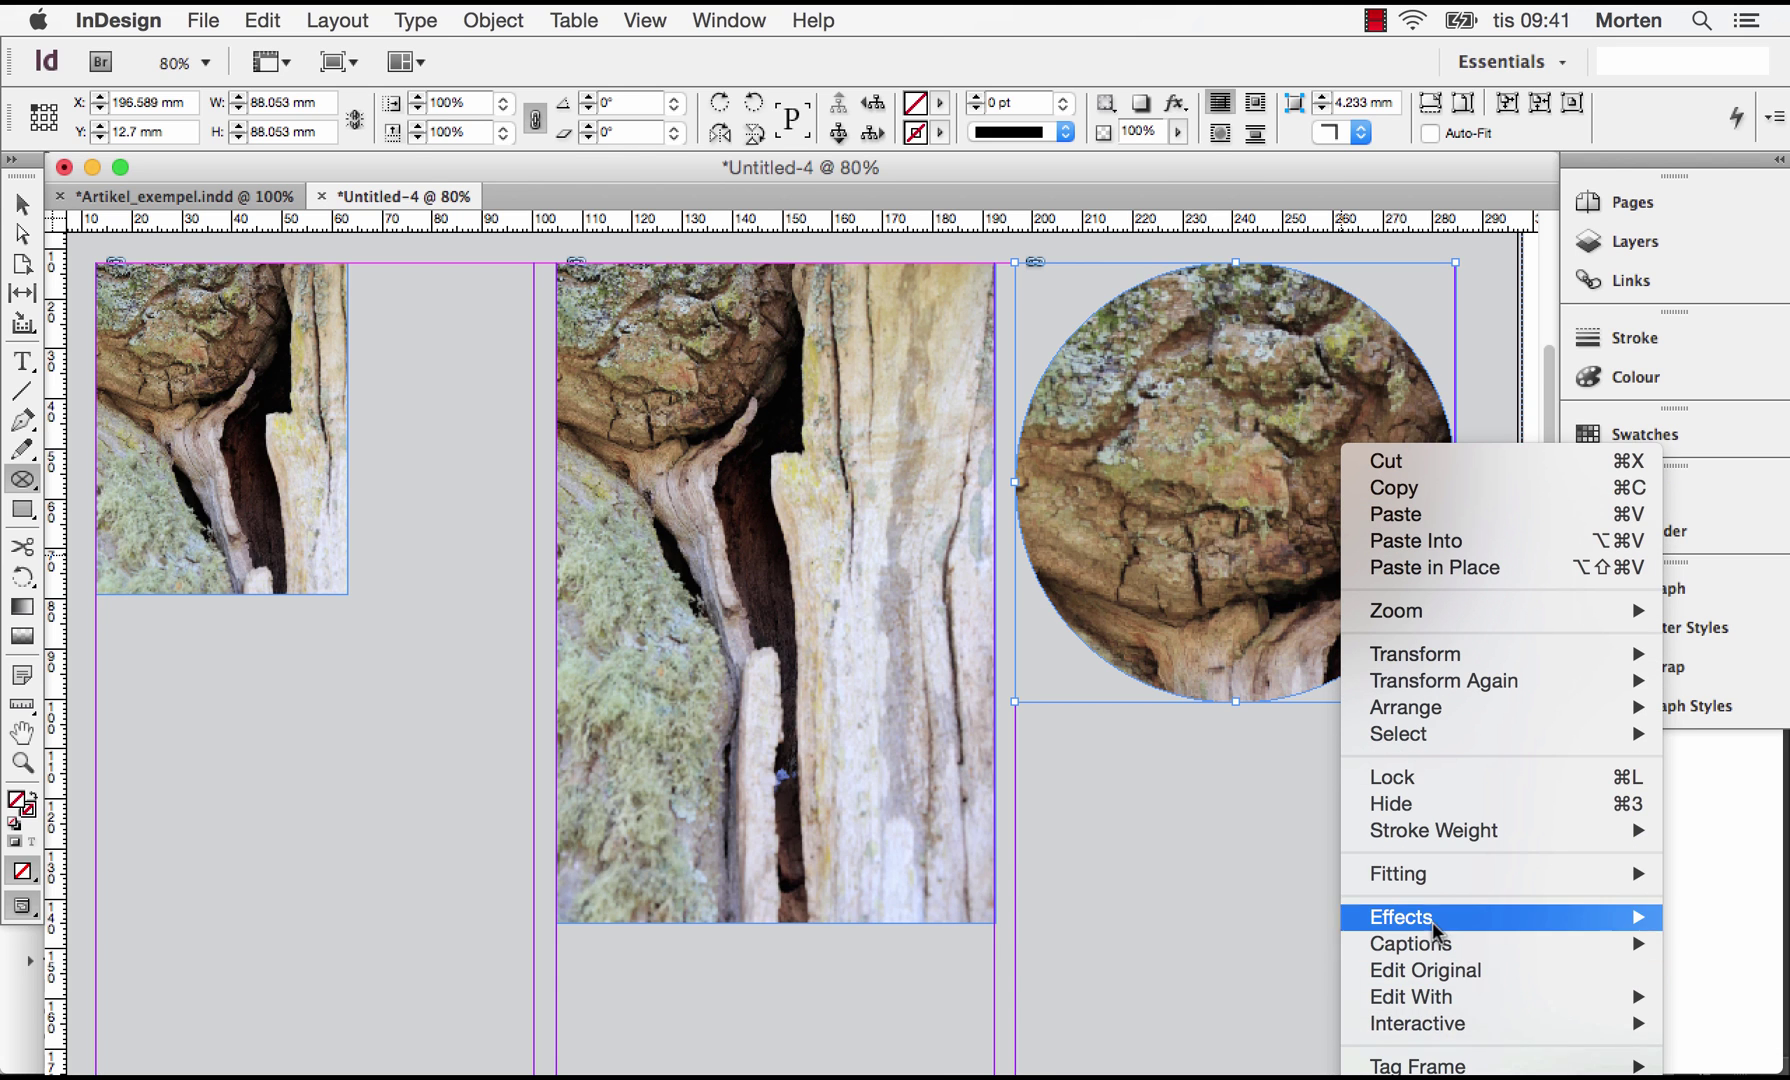
{"action": "mouse_move", "coordinate": [1398, 876]}
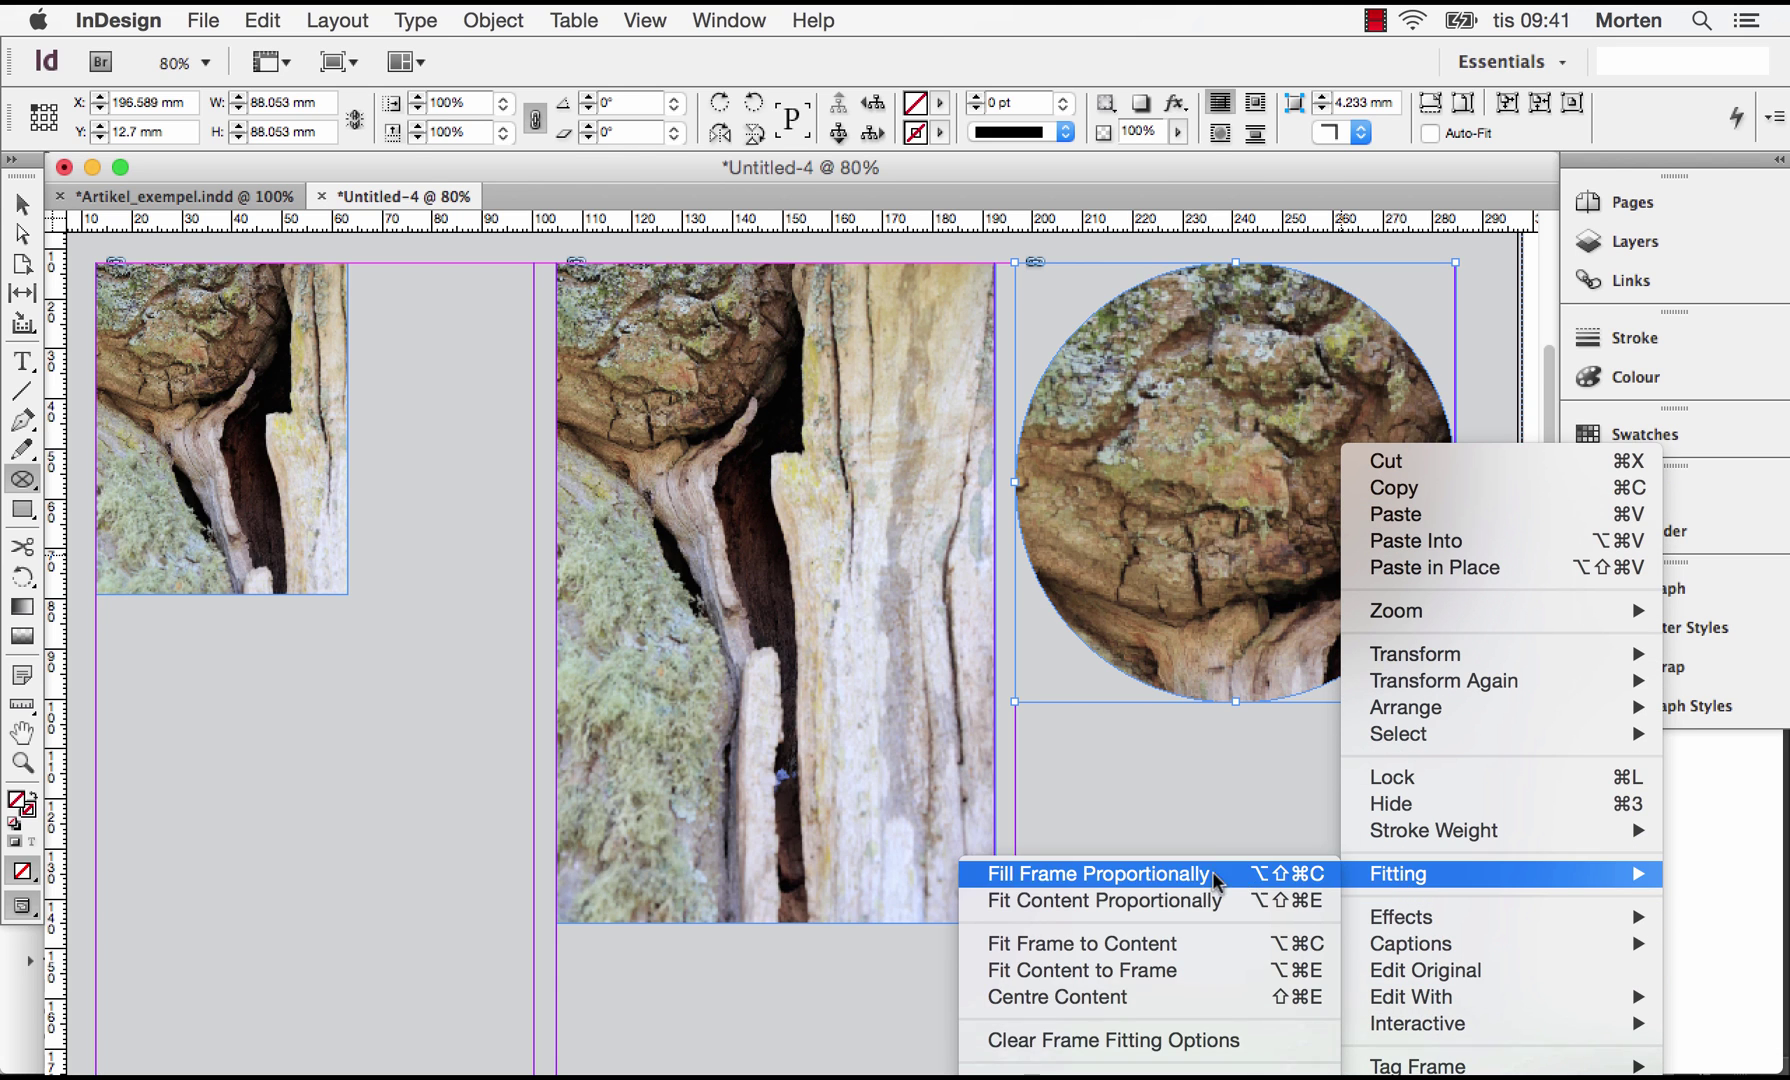
{"action": "left_click", "coordinate": [1185, 875]}
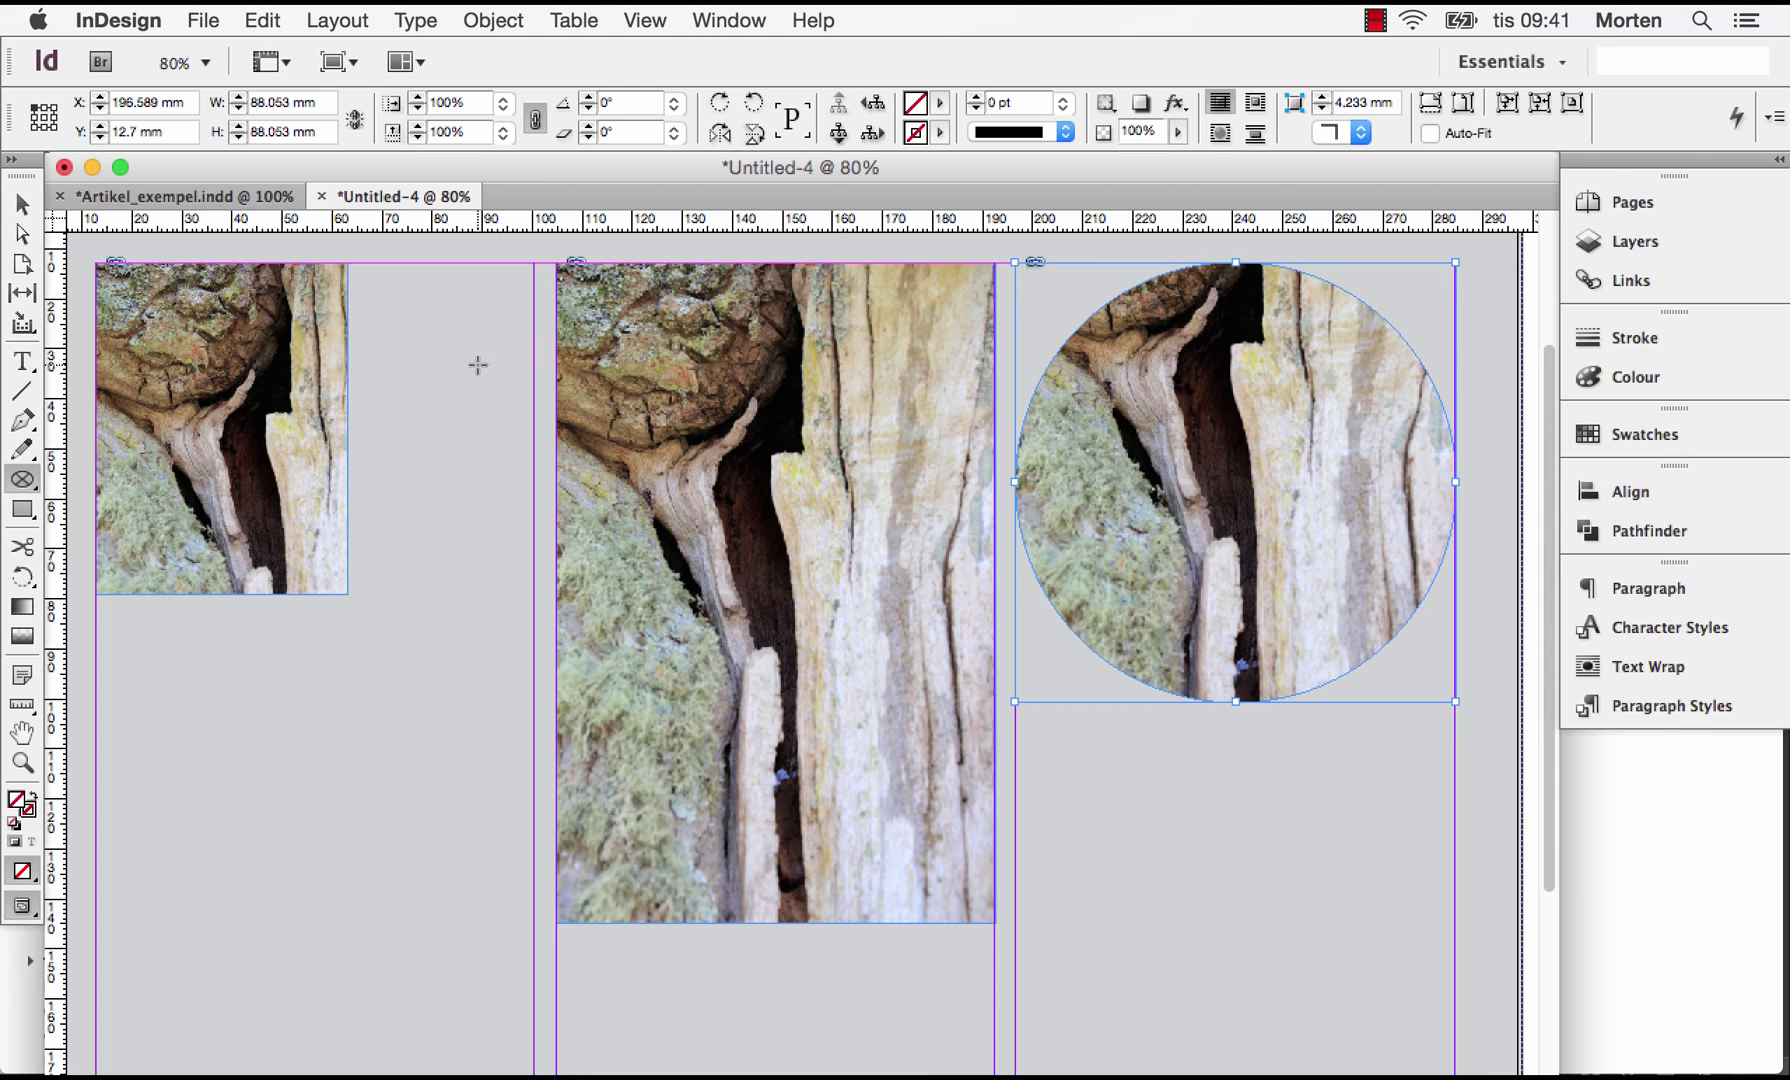
Step: Select the image inside the third column's circular frame and move it down until its upper edge meets the top of the frame
{"action": "left_click", "coordinate": [22, 204]}
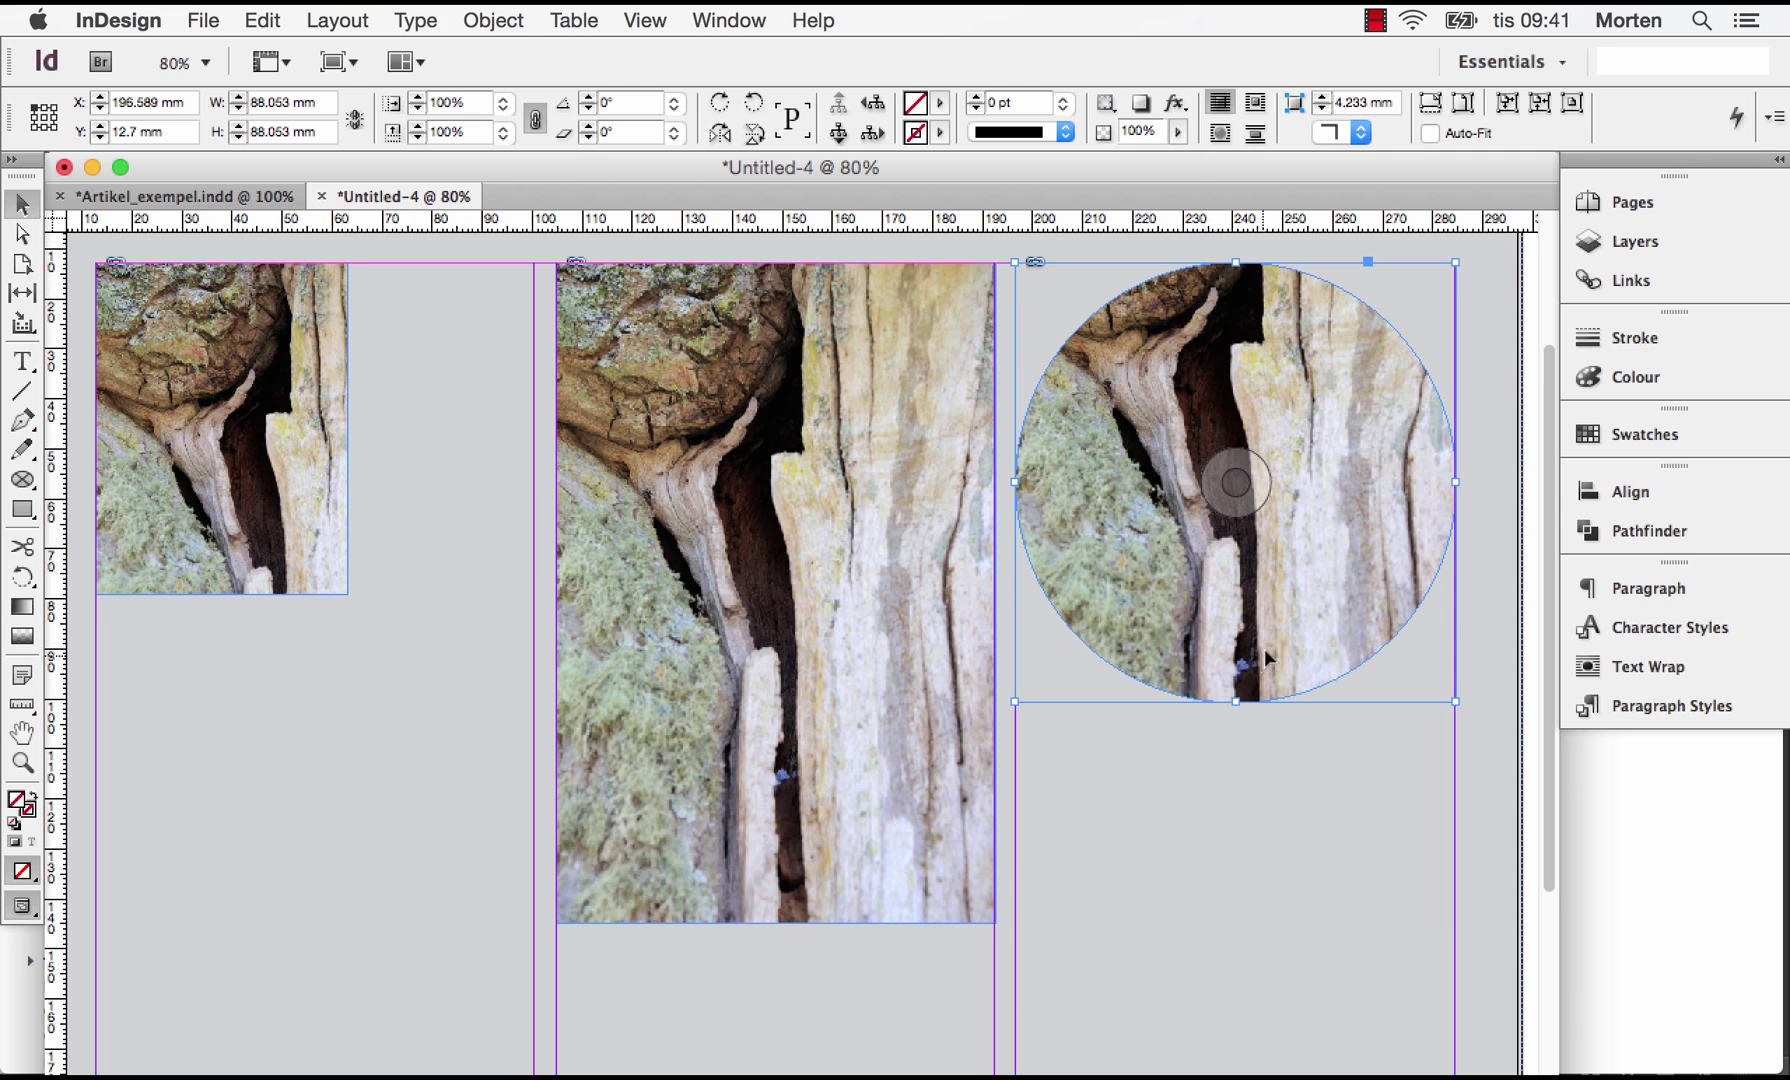
{"action": "double_click", "coordinate": [1218, 544]}
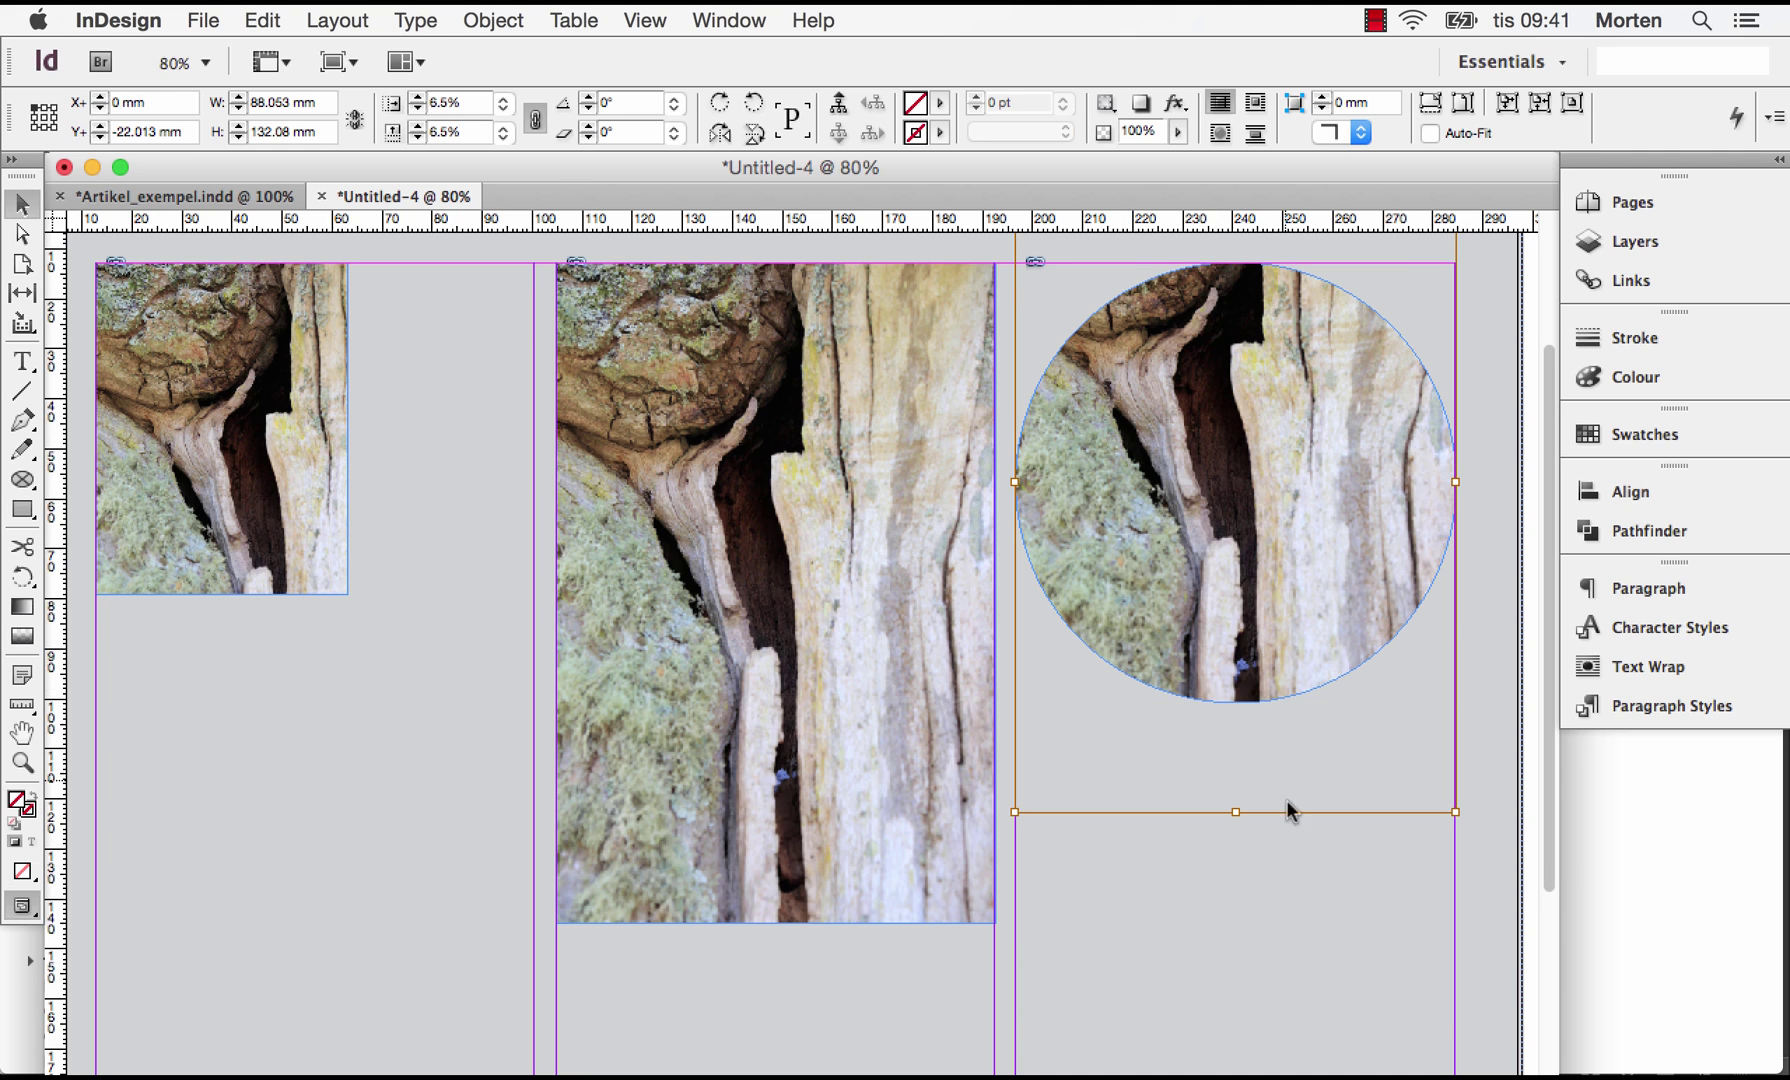
{"action": "scroll", "coordinate": [1287, 835], "scroll_direction": "up", "scroll_amount": 3}
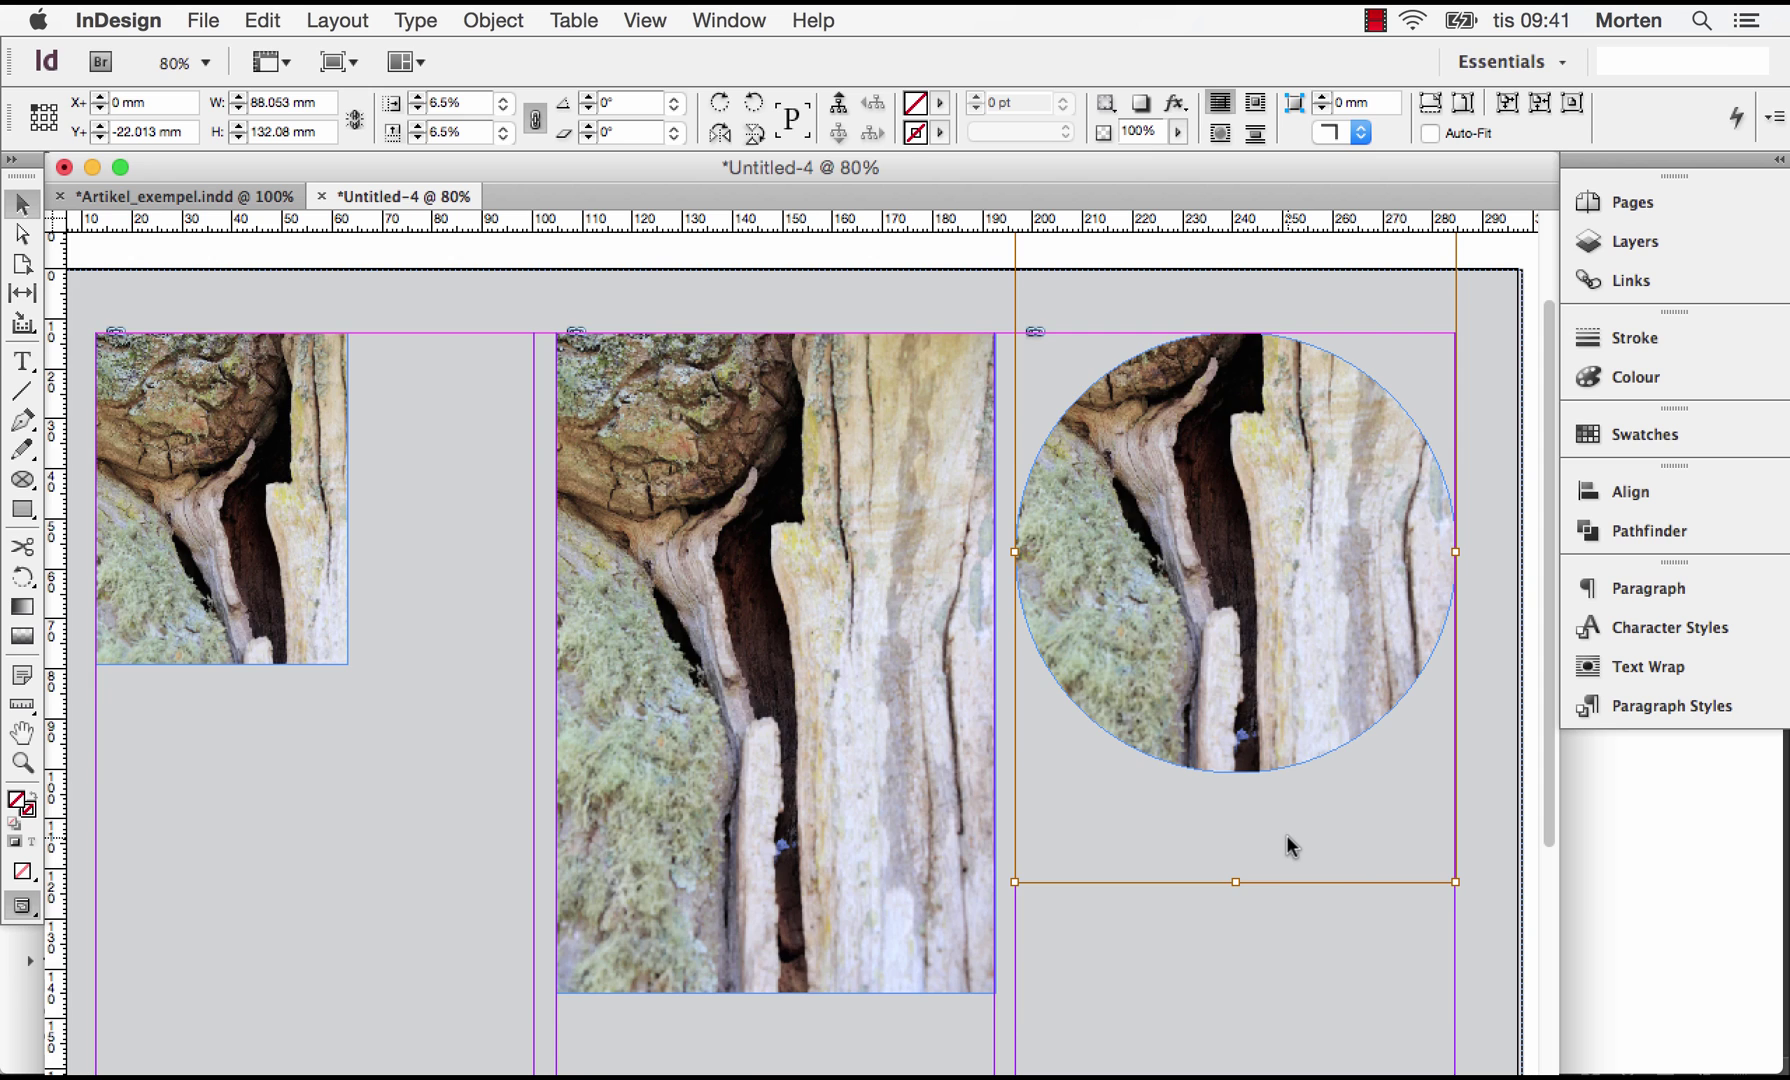
{"action": "scroll", "coordinate": [1287, 833], "scroll_direction": "up", "scroll_amount": 5}
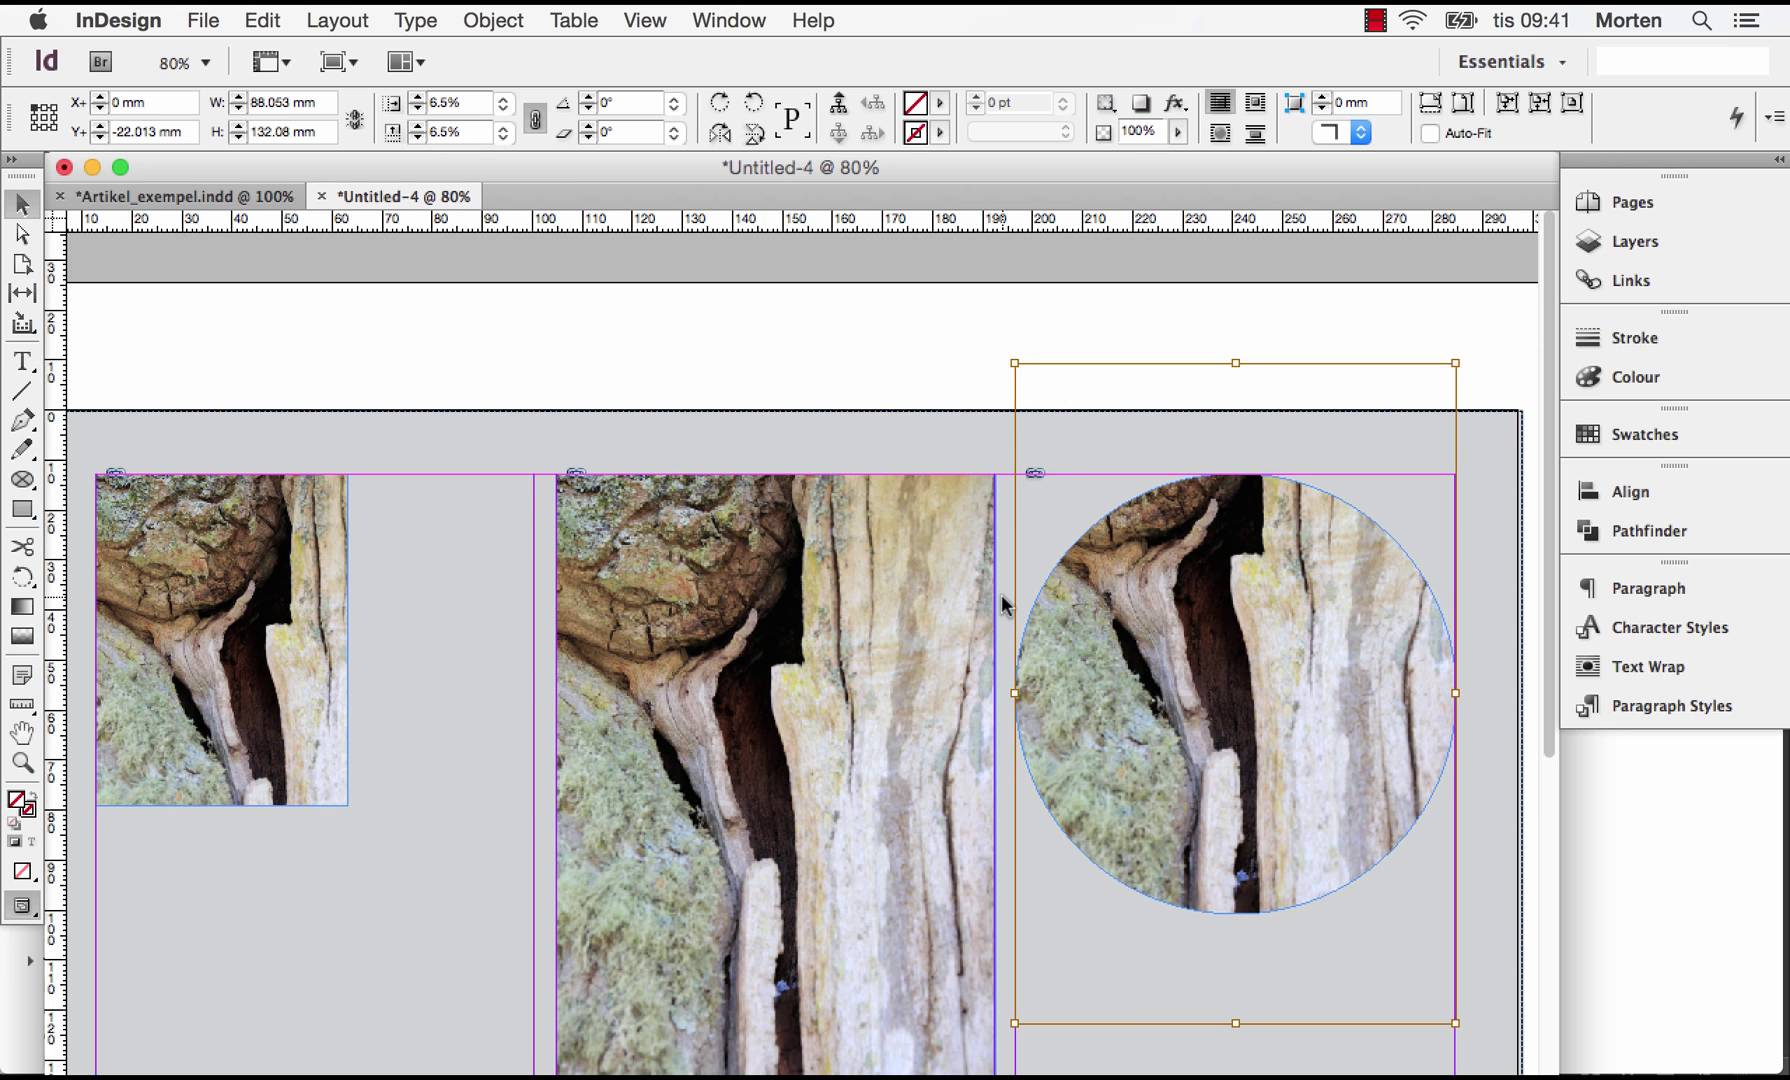
{"action": "left_click_drag", "start_coordinate": [1115, 558], "coordinate": [1115, 660]}
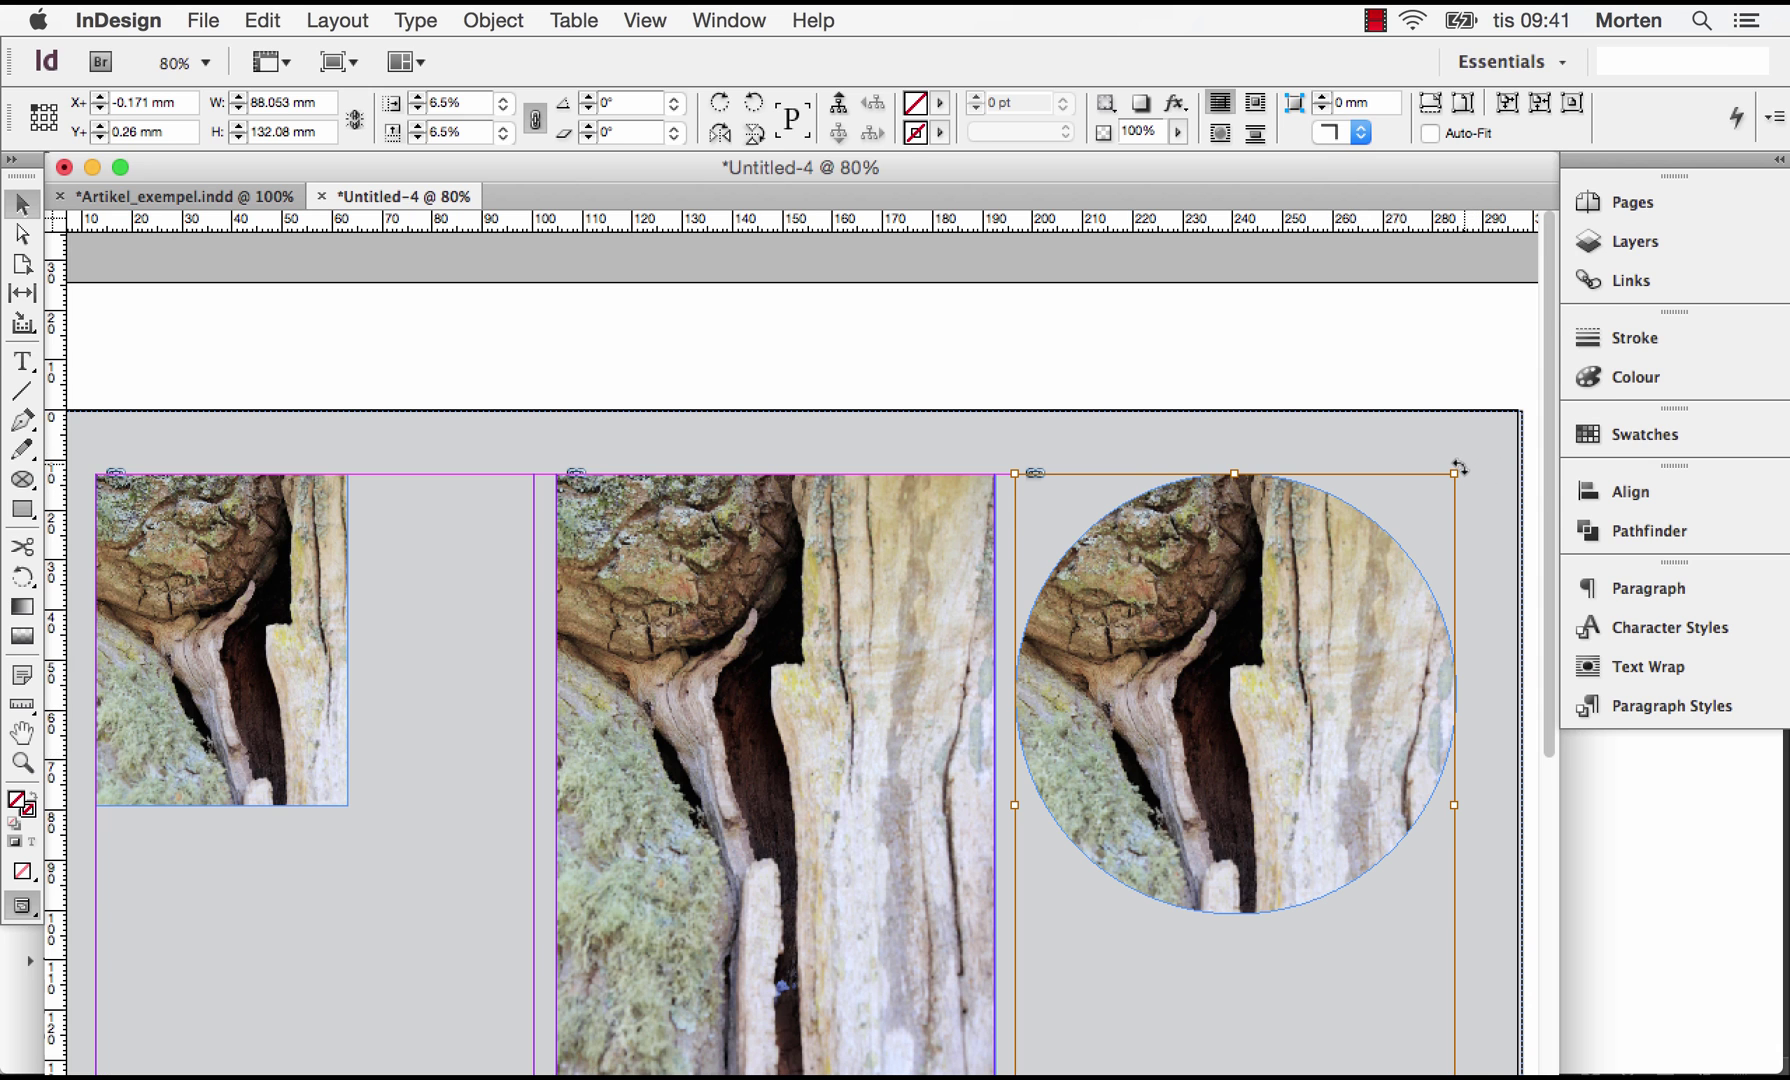
Step: Rotate the image inside the circular frame to about -22.25° and shift it to cover the circle's empty area
{"action": "left_click_drag", "start_coordinate": [1459, 467], "coordinate": [1383, 425]}
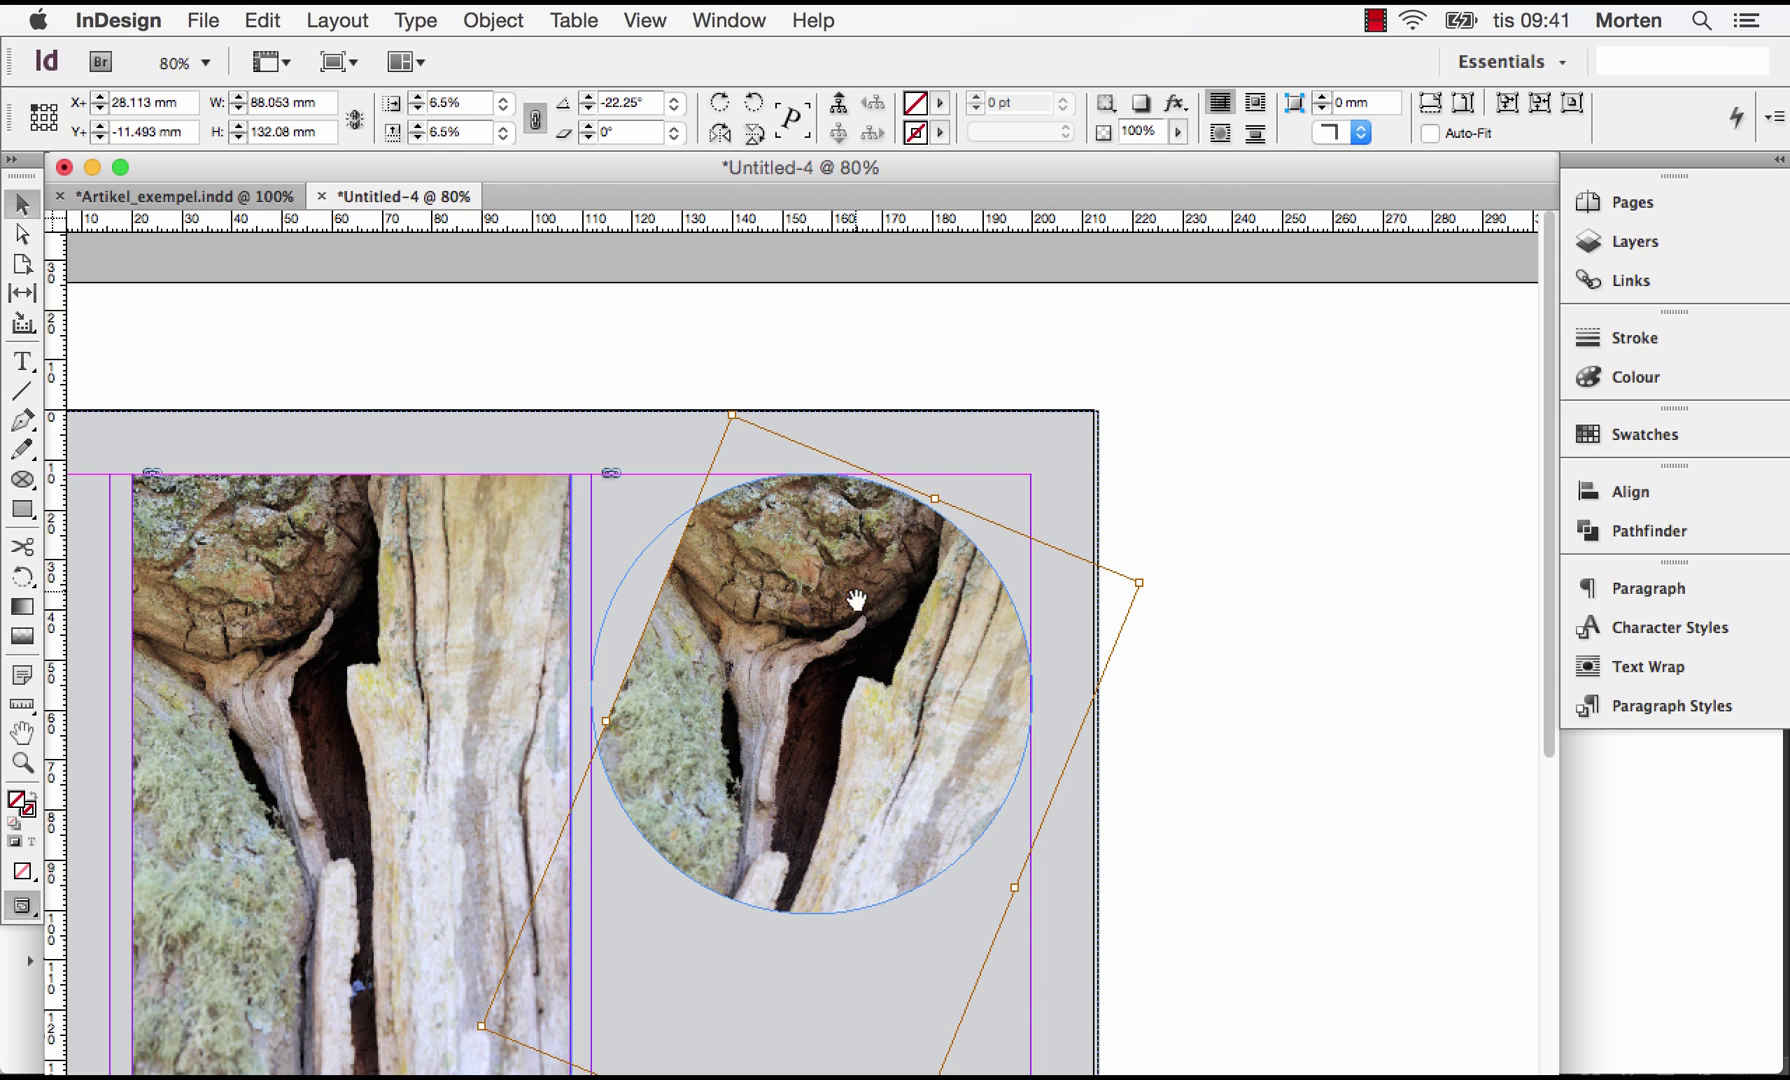
{"action": "left_click_drag", "start_coordinate": [855, 670], "coordinate": [827, 633]}
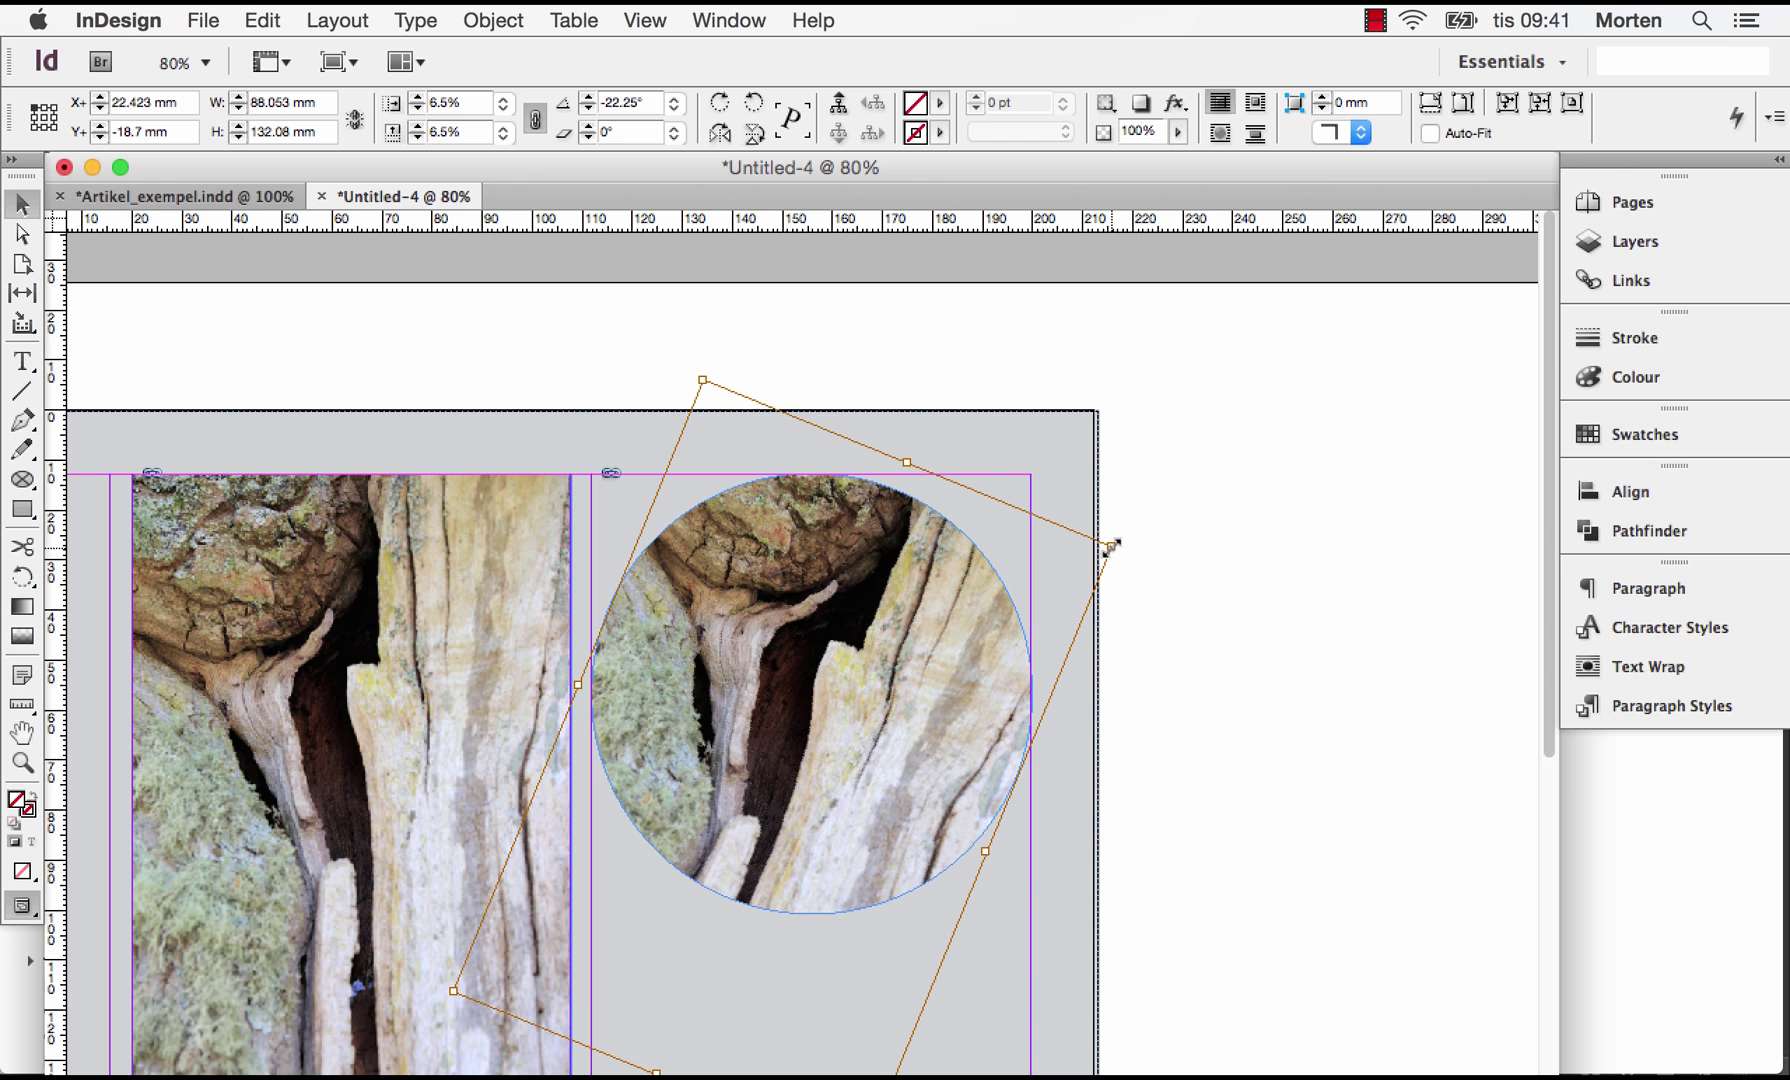
Step: Enlarge the rotated image proportionally to about 101 × 152 mm and reposition it within the circular frame, leaving nothing selected
{"action": "left_click_drag", "start_coordinate": [1112, 545], "coordinate": [1203, 515]}
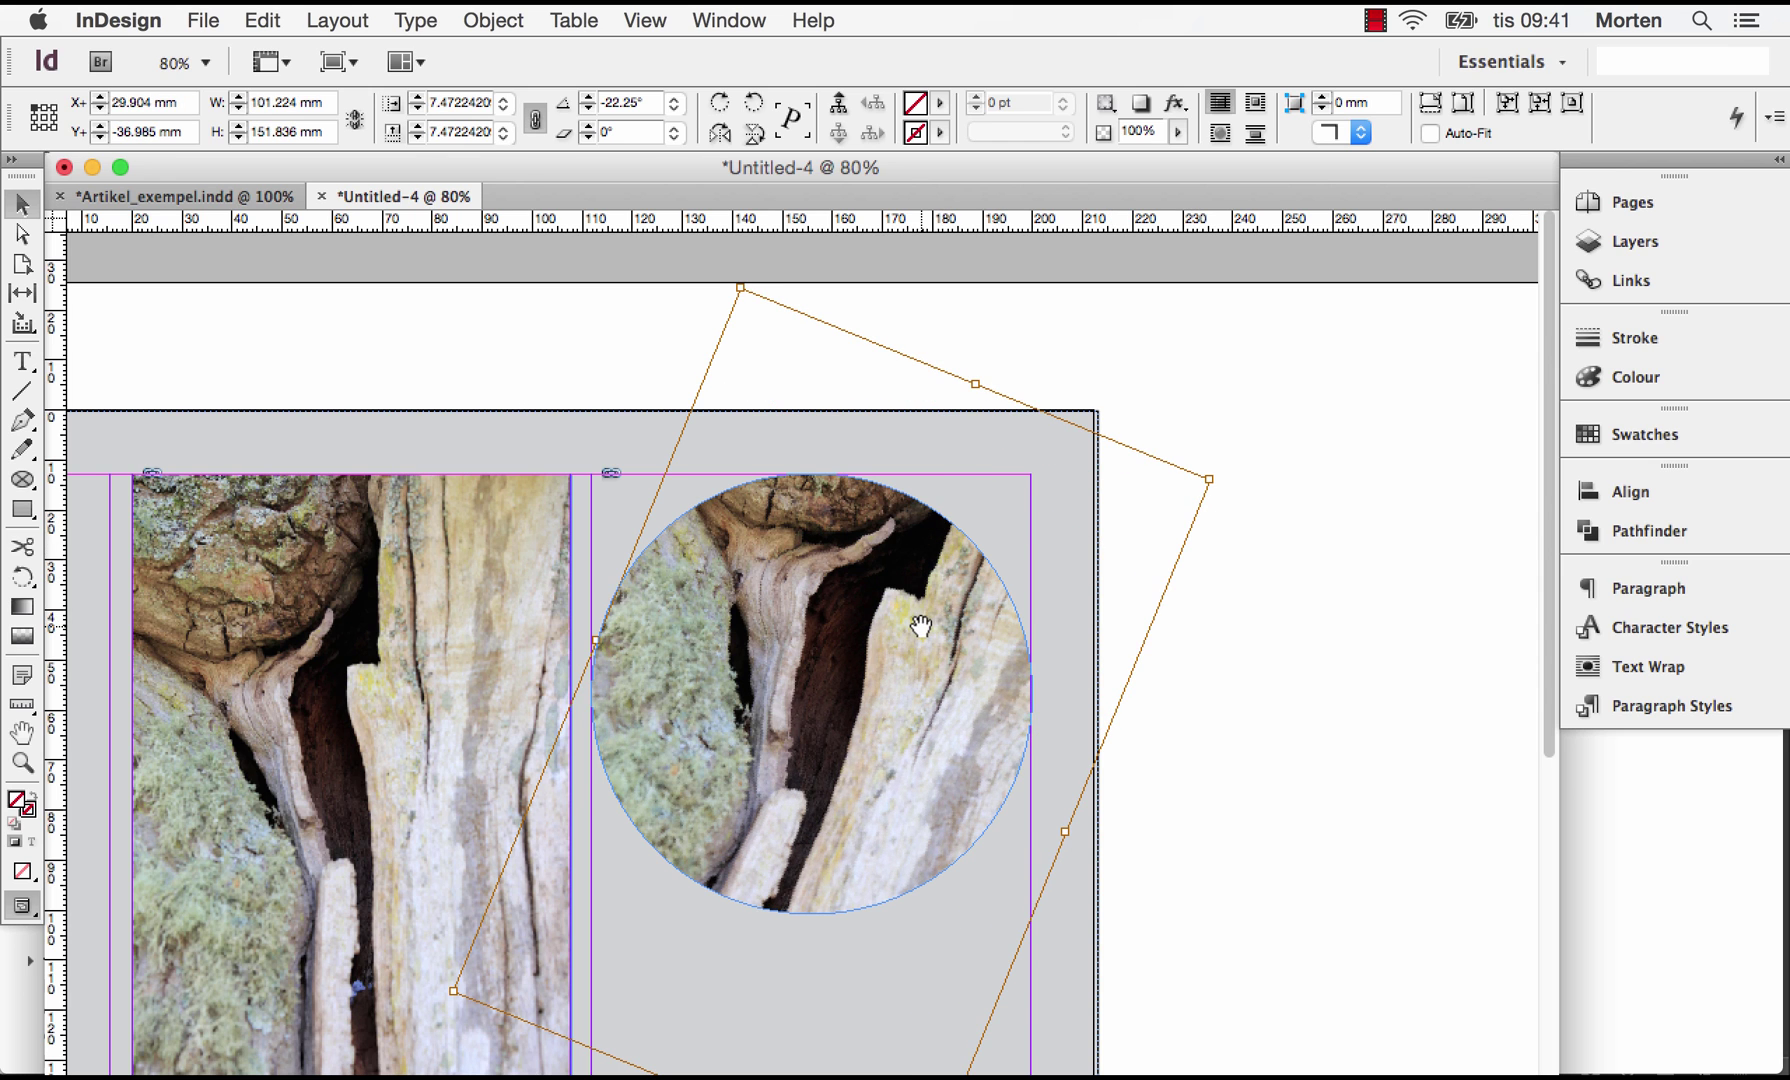
{"action": "left_click_drag", "start_coordinate": [921, 626], "coordinate": [864, 724]}
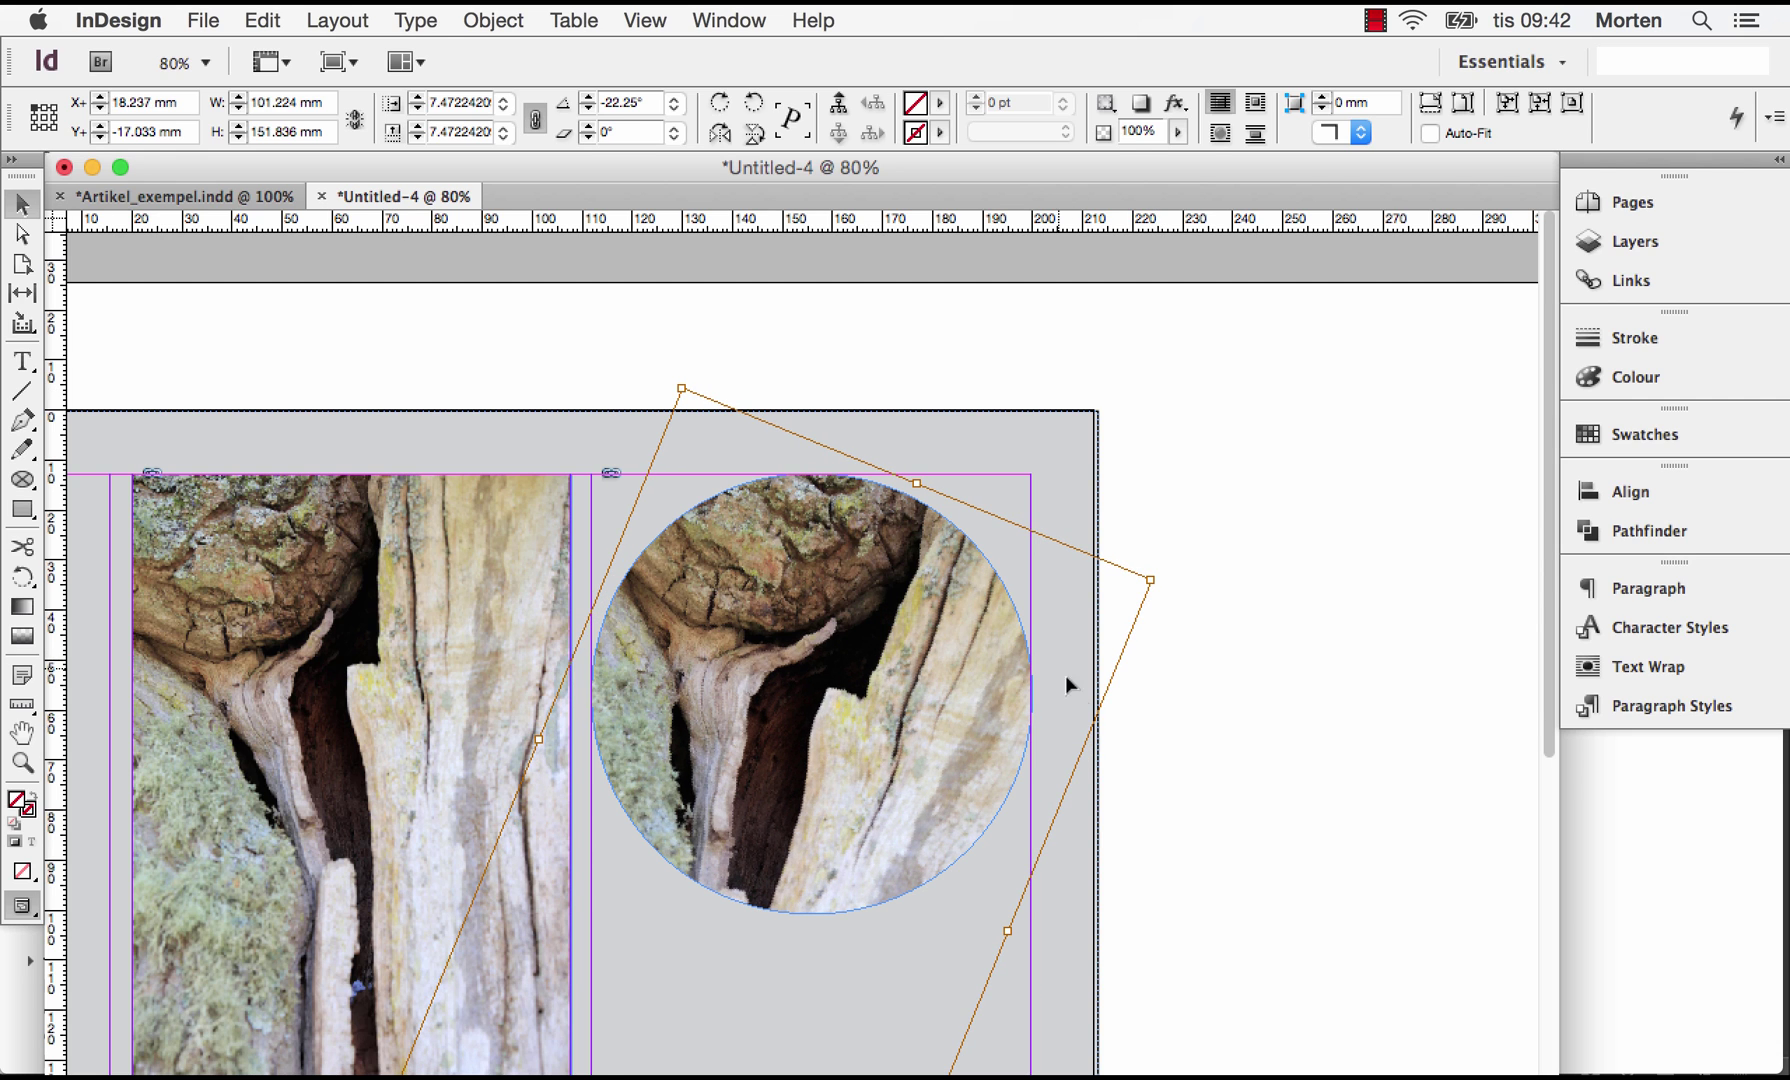
{"action": "left_click", "coordinate": [1071, 845]}
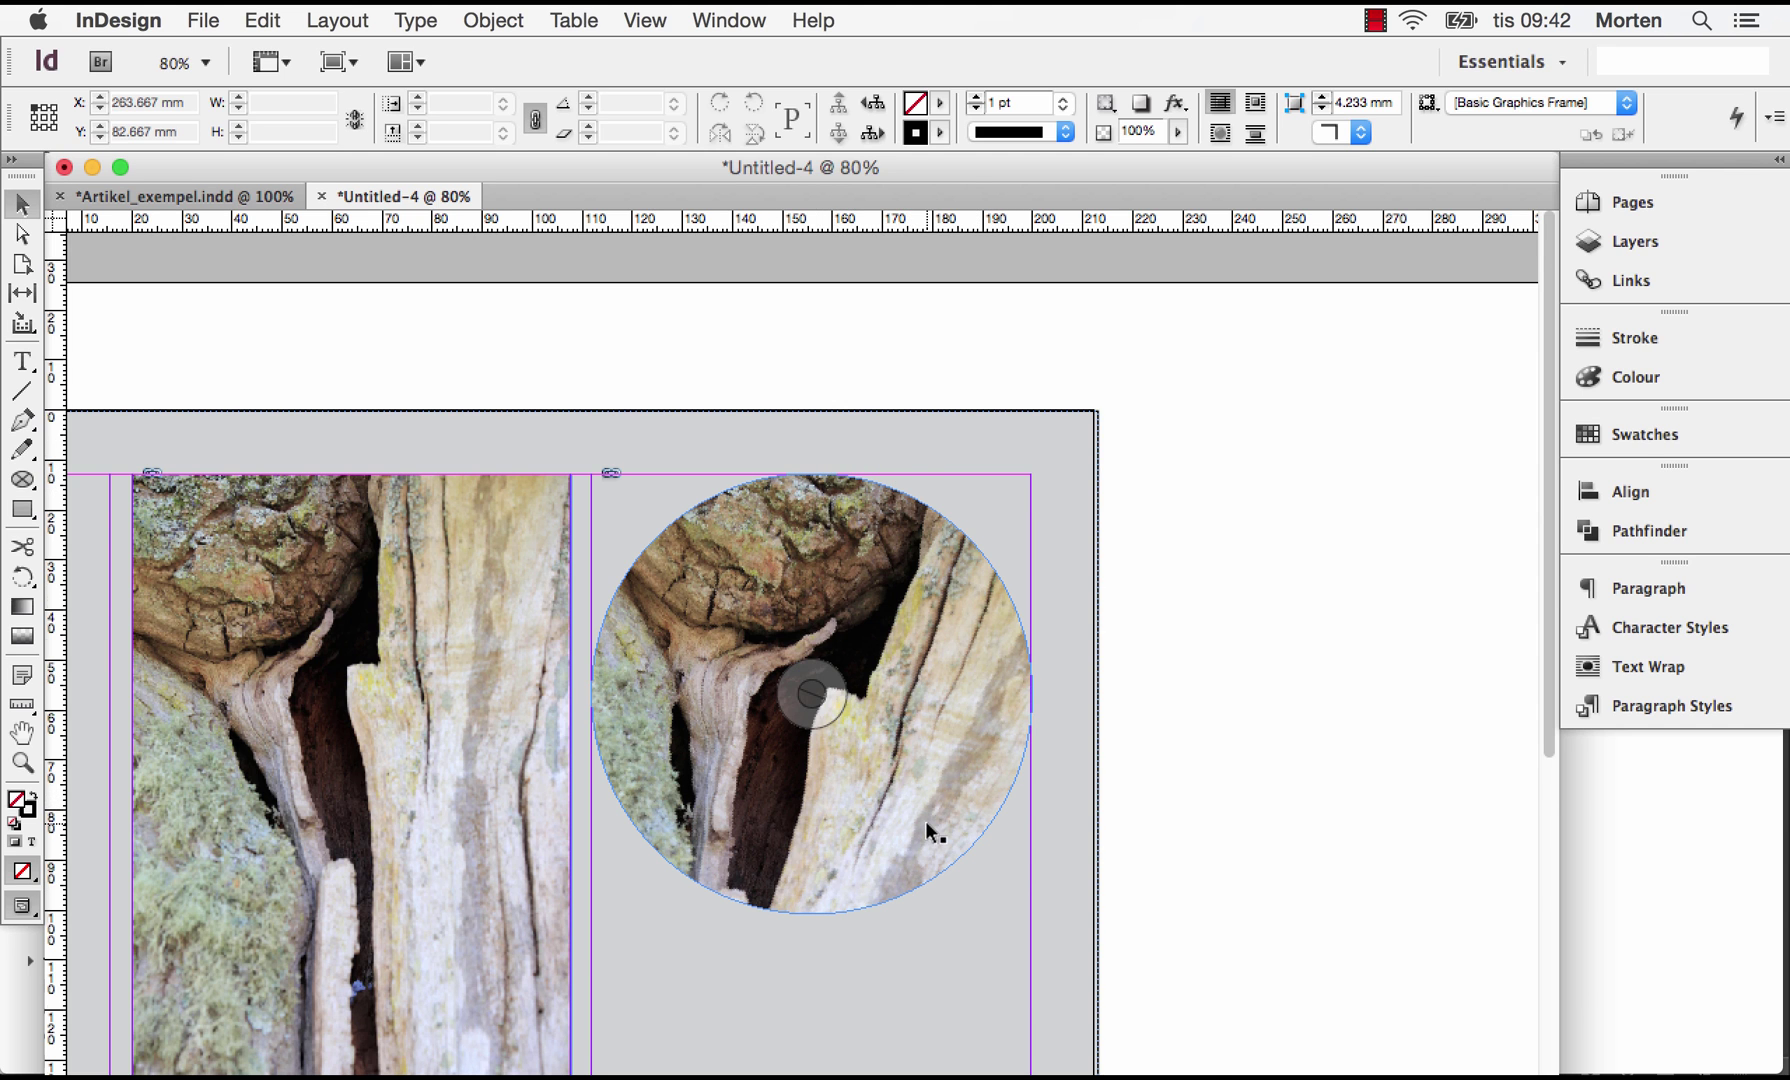
{"action": "scroll", "coordinate": [924, 819], "scroll_direction": "left", "scroll_amount": 6}
{"action": "scroll", "coordinate": [924, 819], "scroll_direction": "down", "scroll_amount": 2}
{"action": "scroll", "coordinate": [924, 819], "scroll_direction": "right", "scroll_amount": 3}
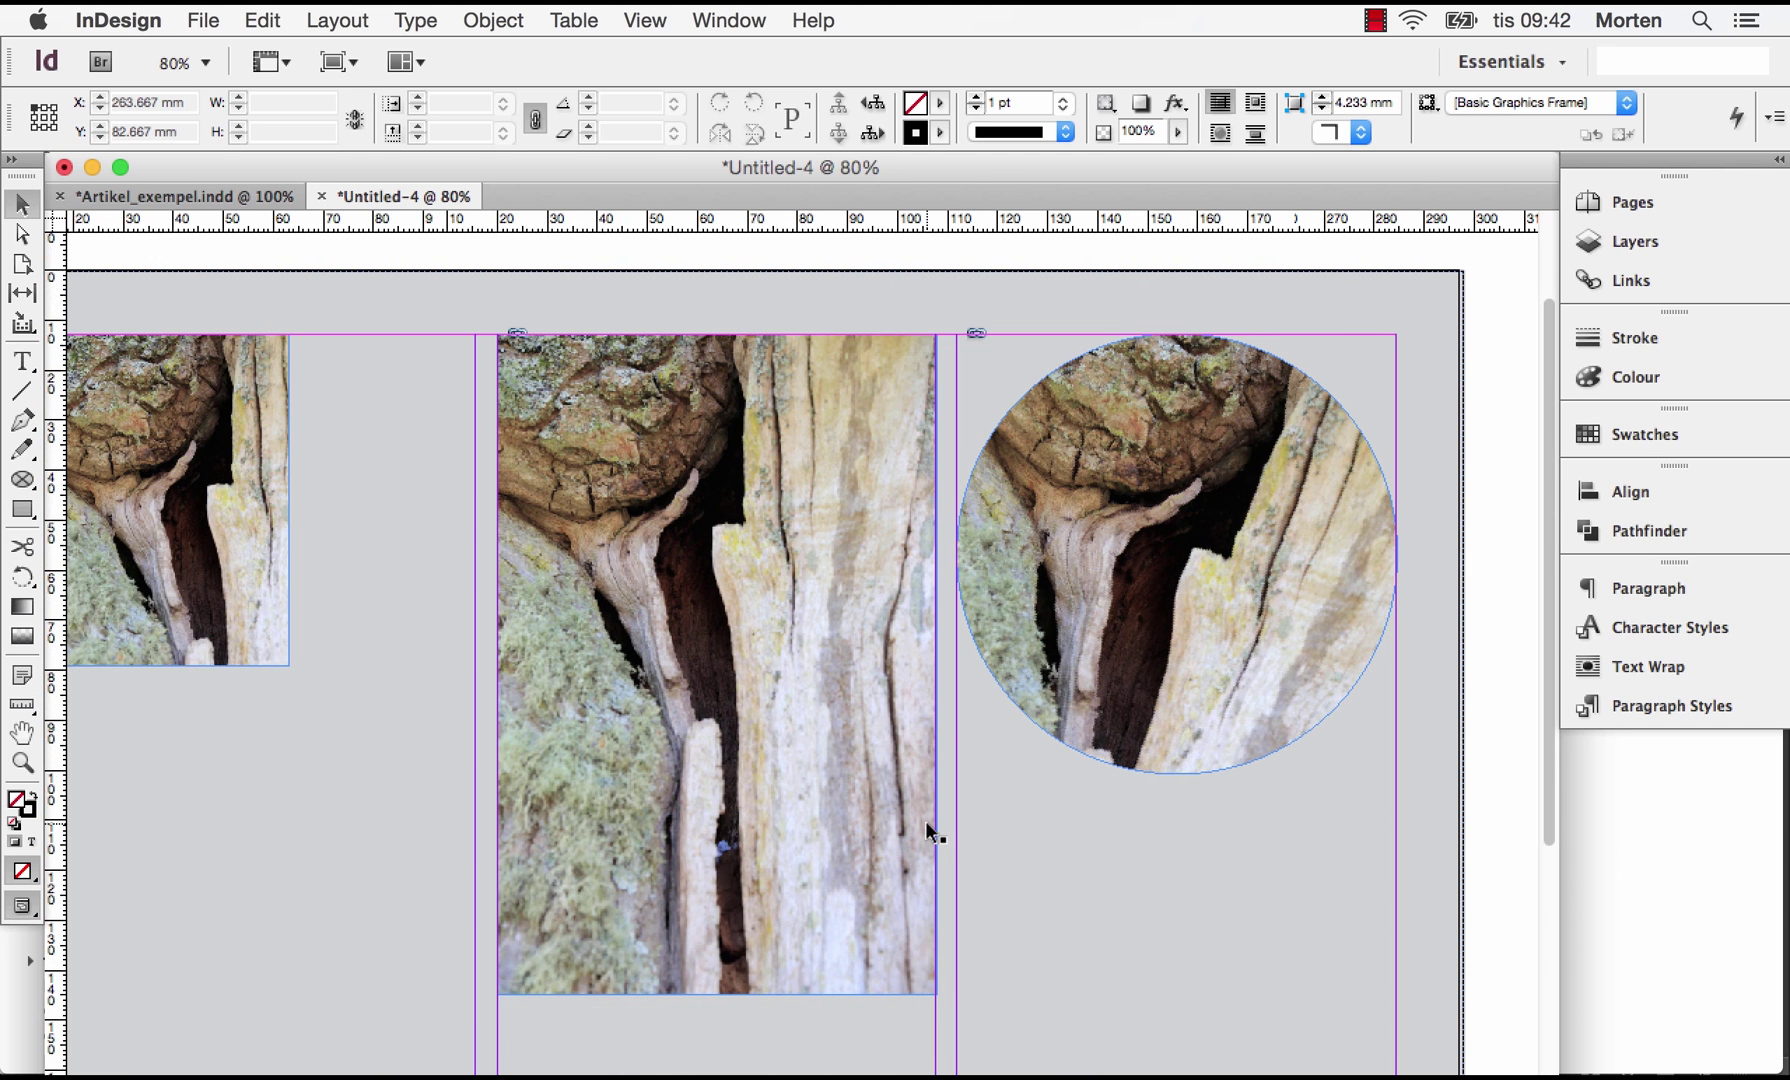